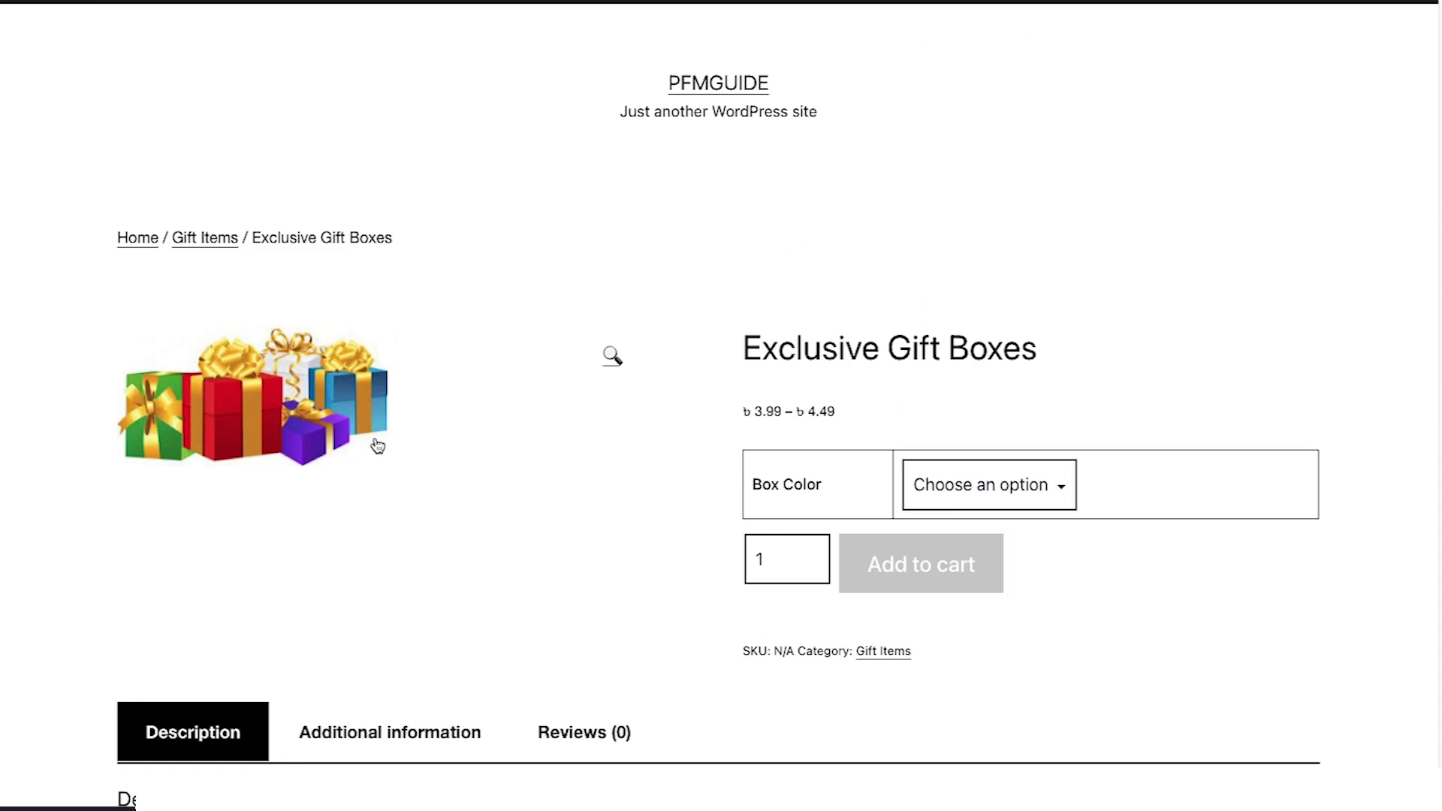
Step: Switch the Box Color to Pink Heaven, then to Golden Glory
left_click(1018, 467)
left_click(995, 516)
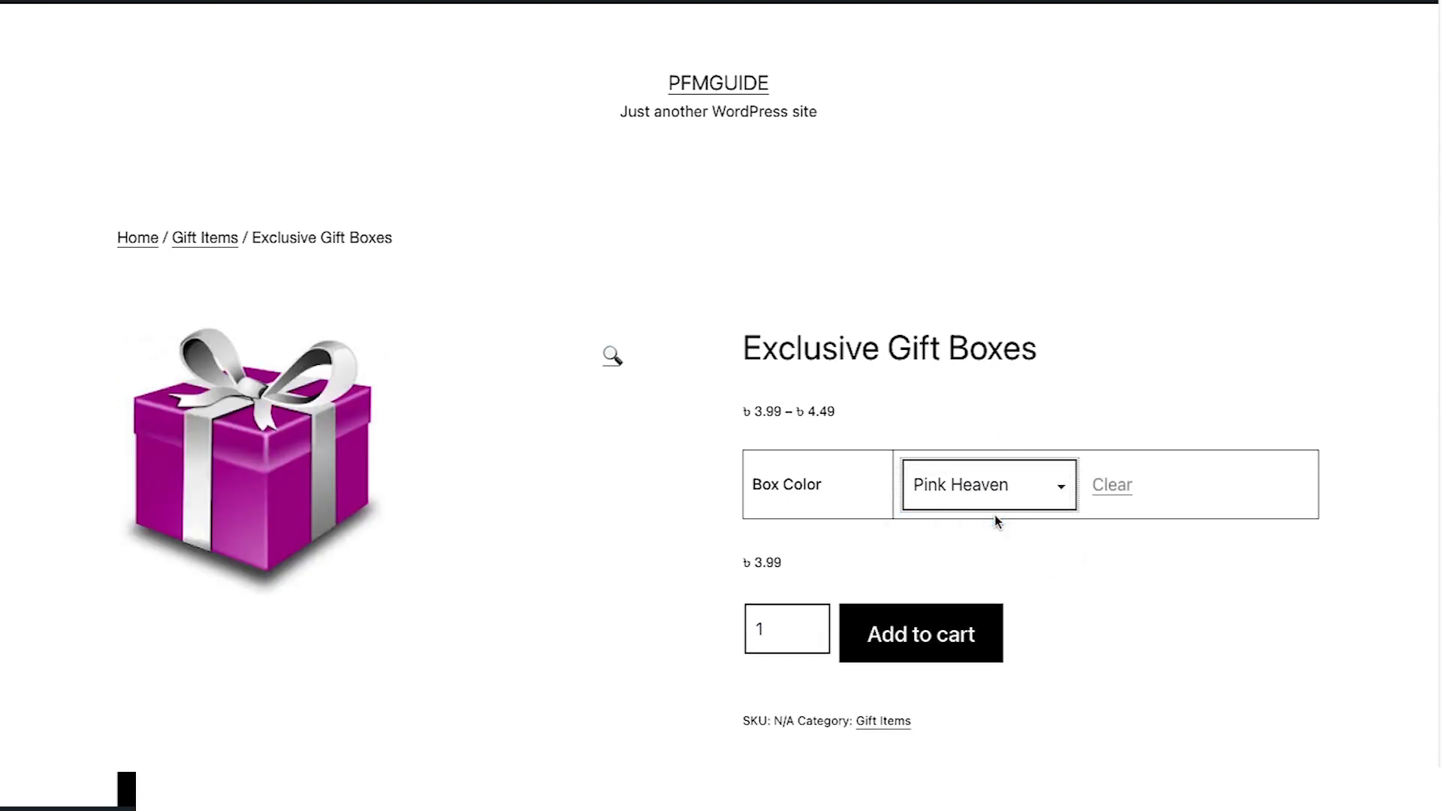
left_click(957, 502)
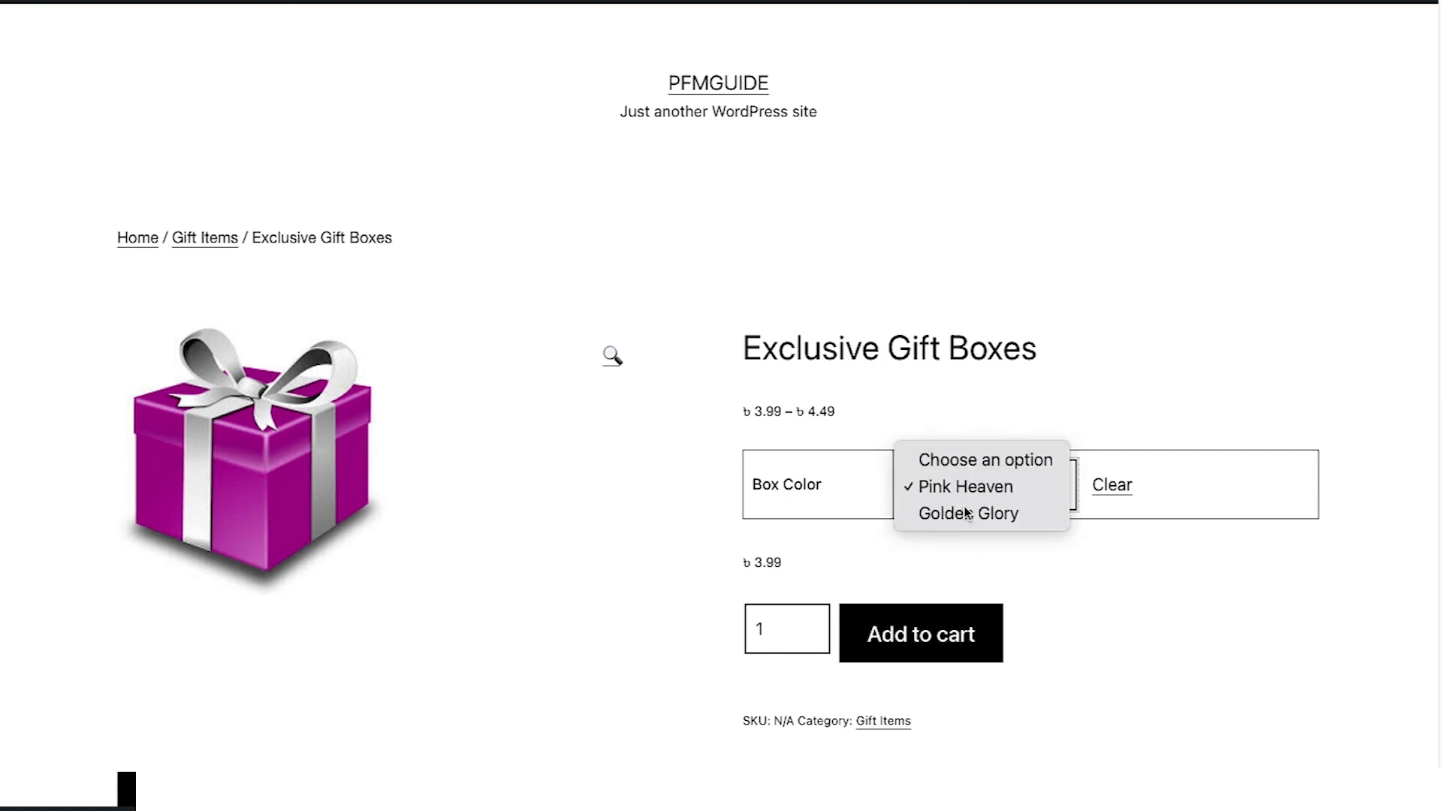
left_click(967, 513)
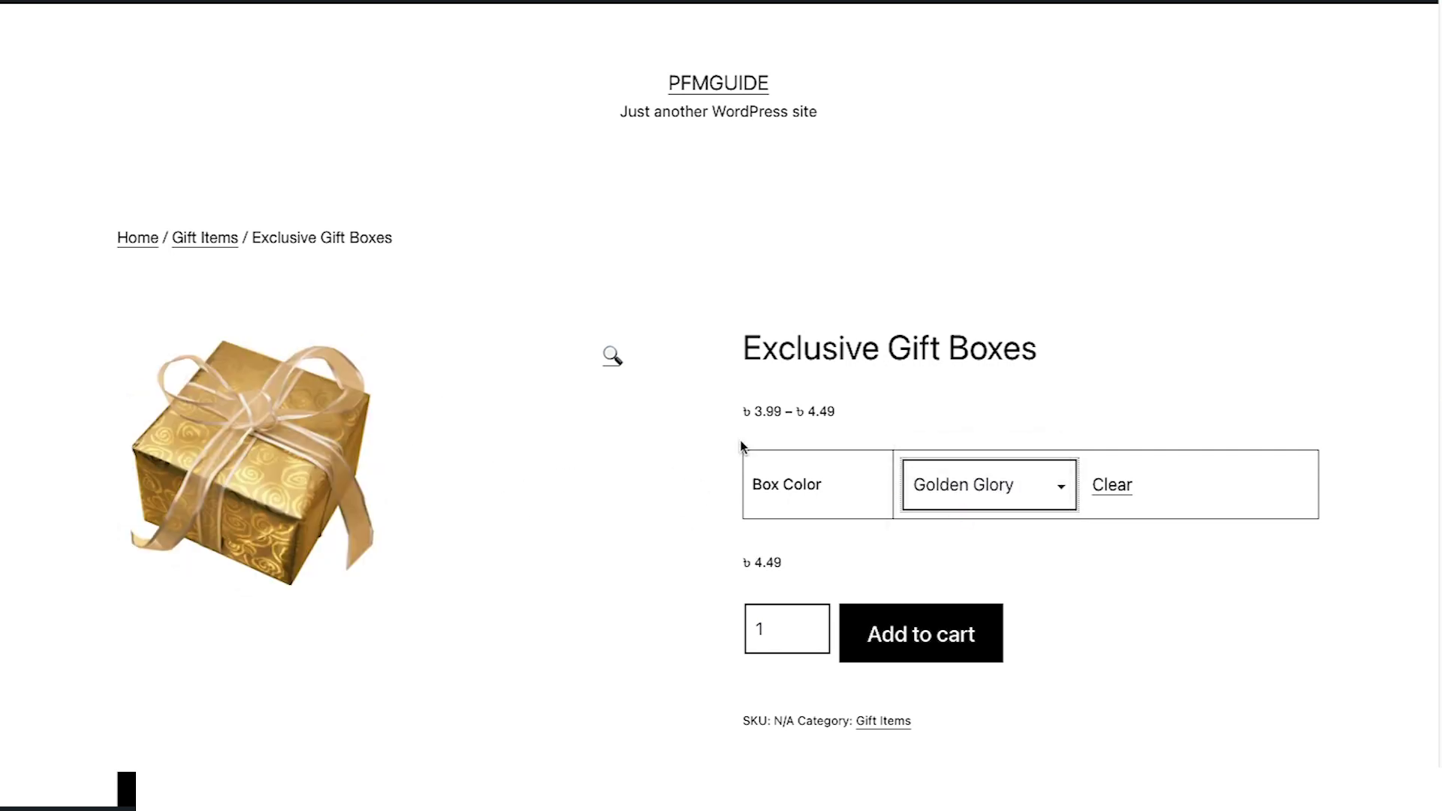
Step: Highlight the product title and details through the SKU, then clear the selection
left_click_drag(743, 348, 778, 348)
left_click(1268, 351)
left_click(963, 323)
left_click_drag(741, 357, 975, 350)
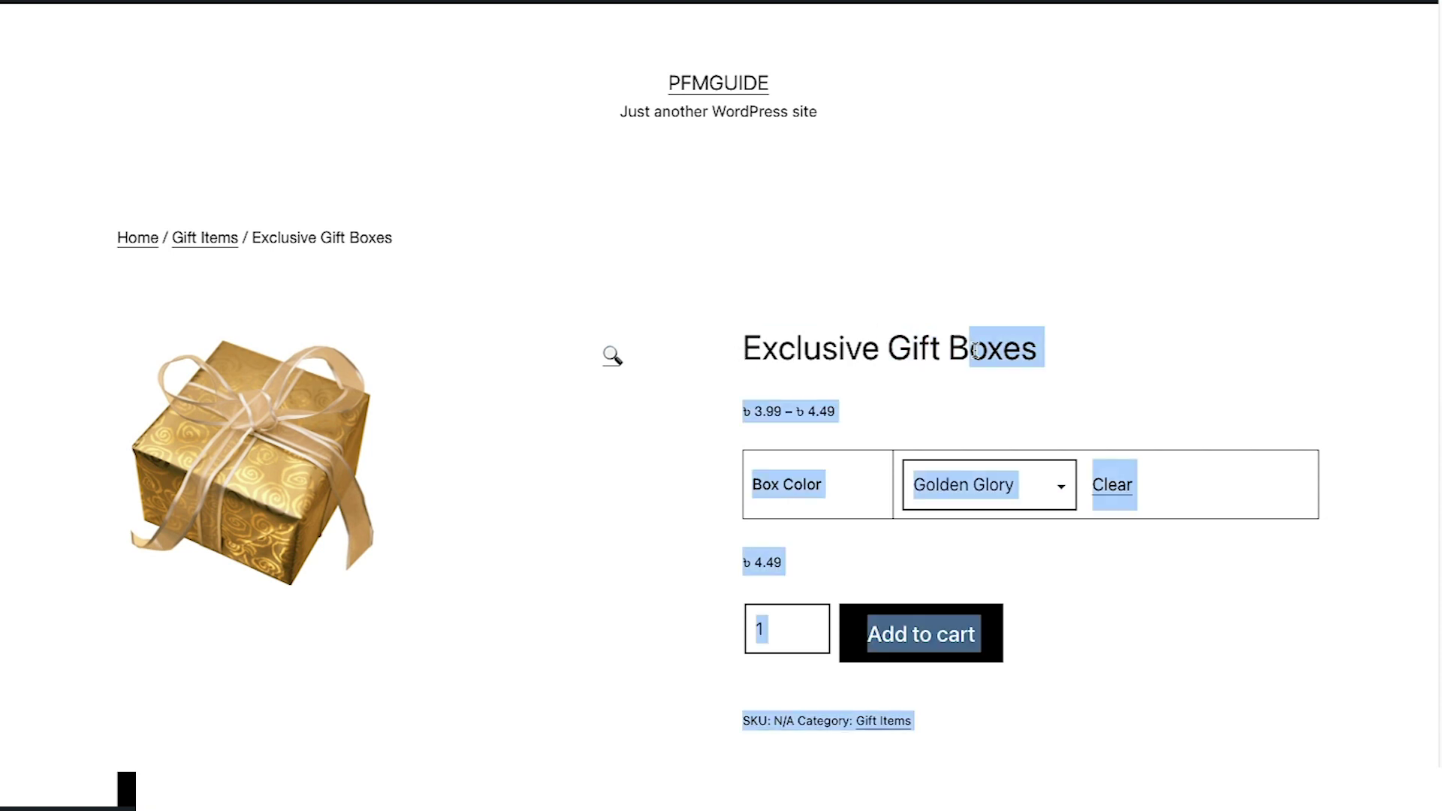
left_click(992, 347)
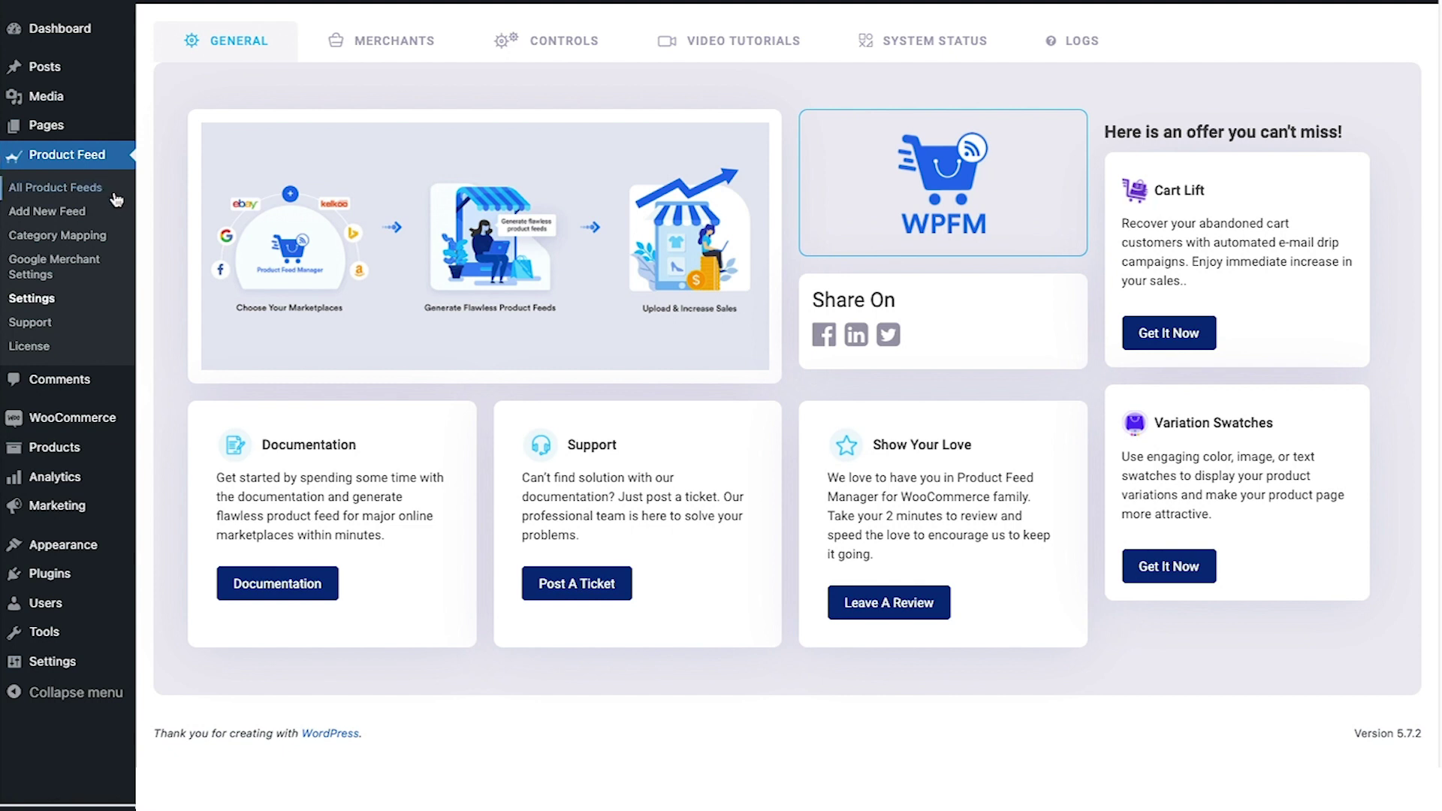
Step: Add a new feed titled 'Test' with Exclude invisible/hidden products set to Yes
left_click(81, 214)
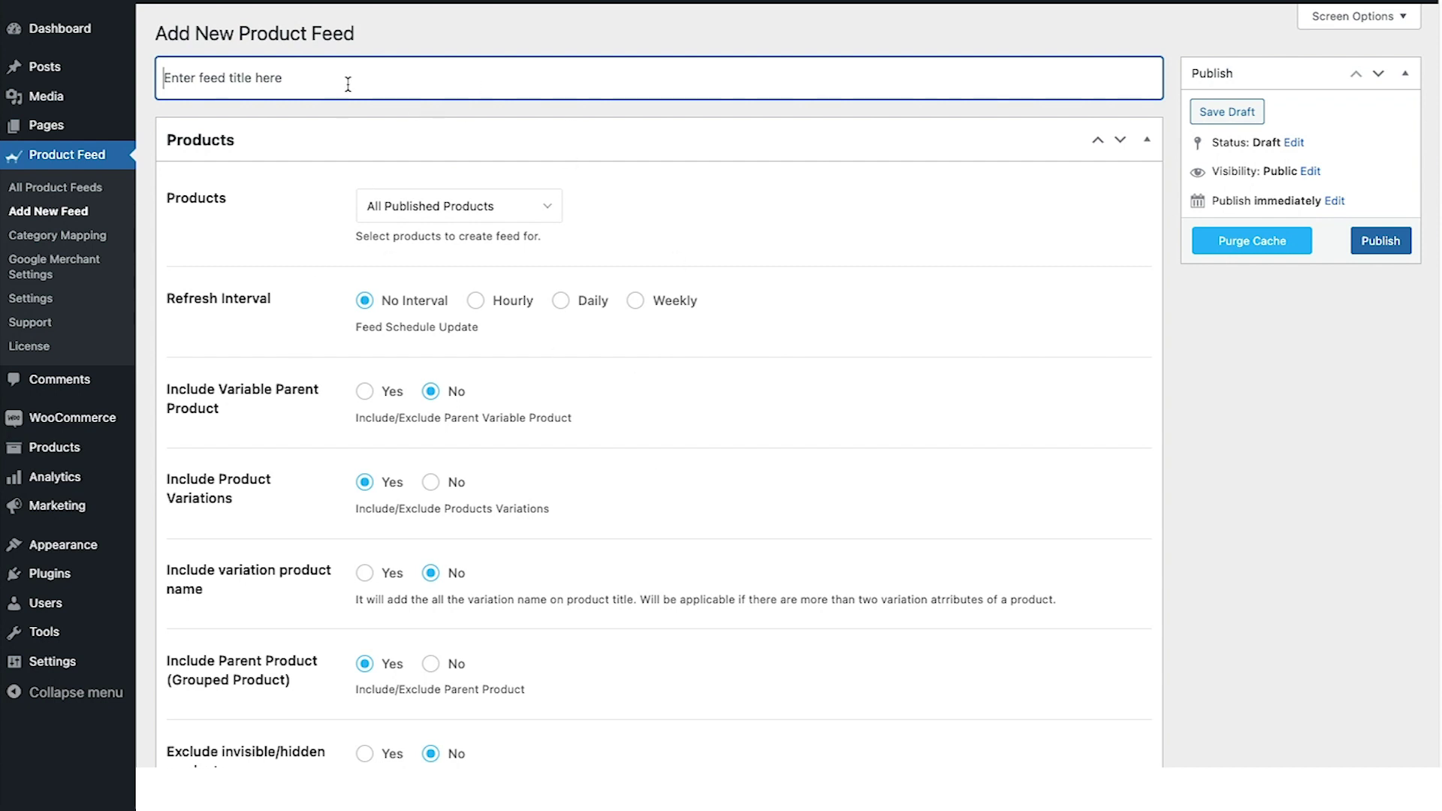
type("Test")
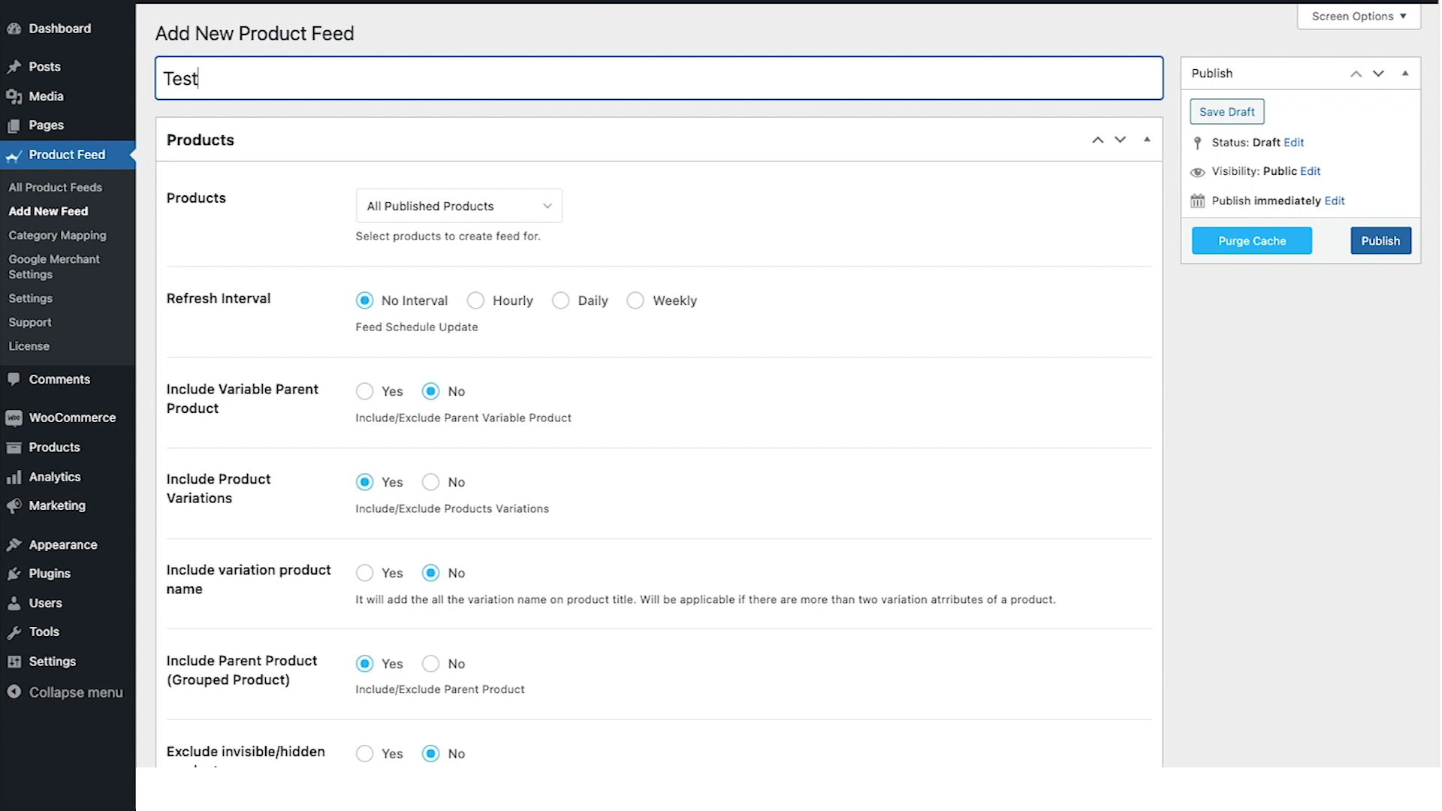
left_click(364, 753)
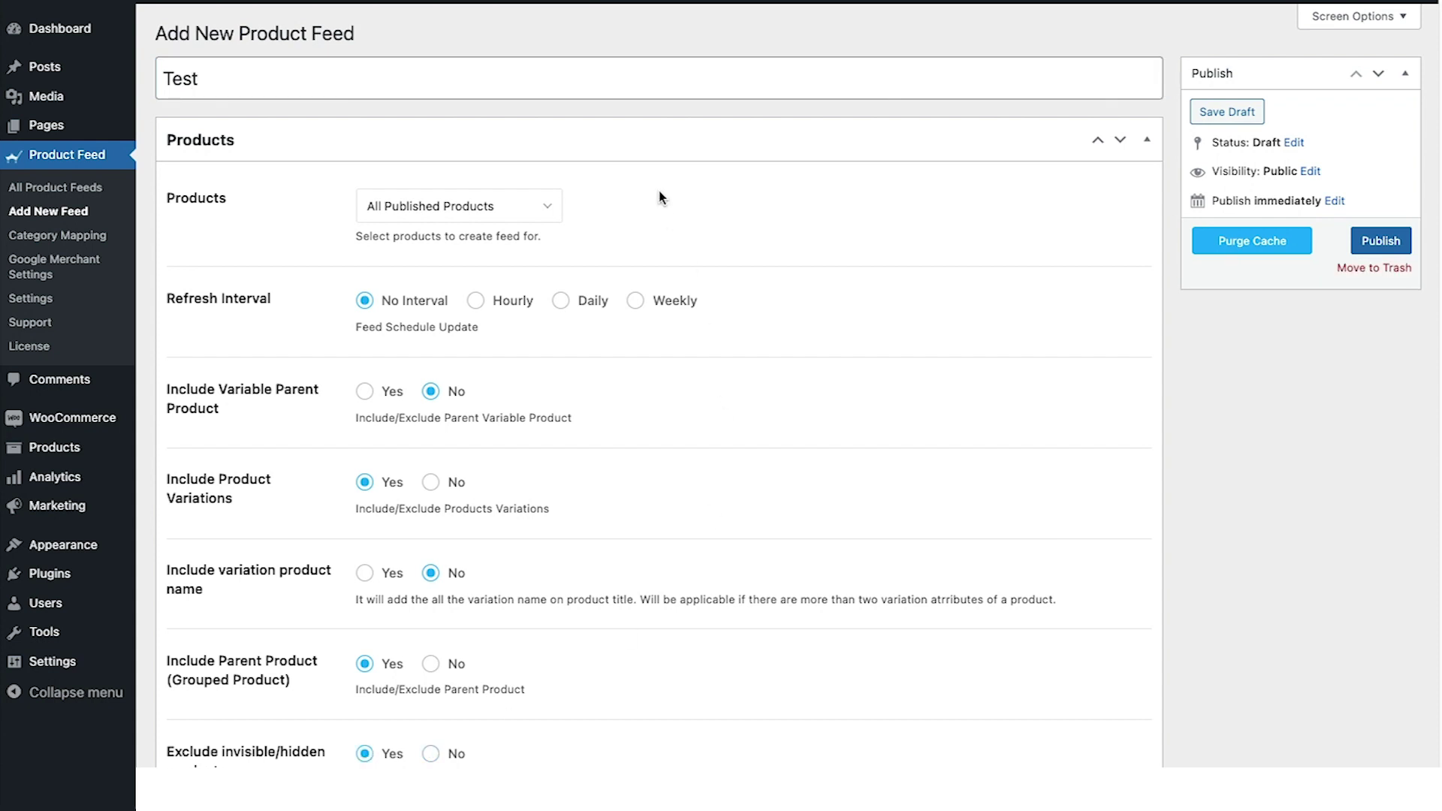
scroll(656, 415, "down", 3)
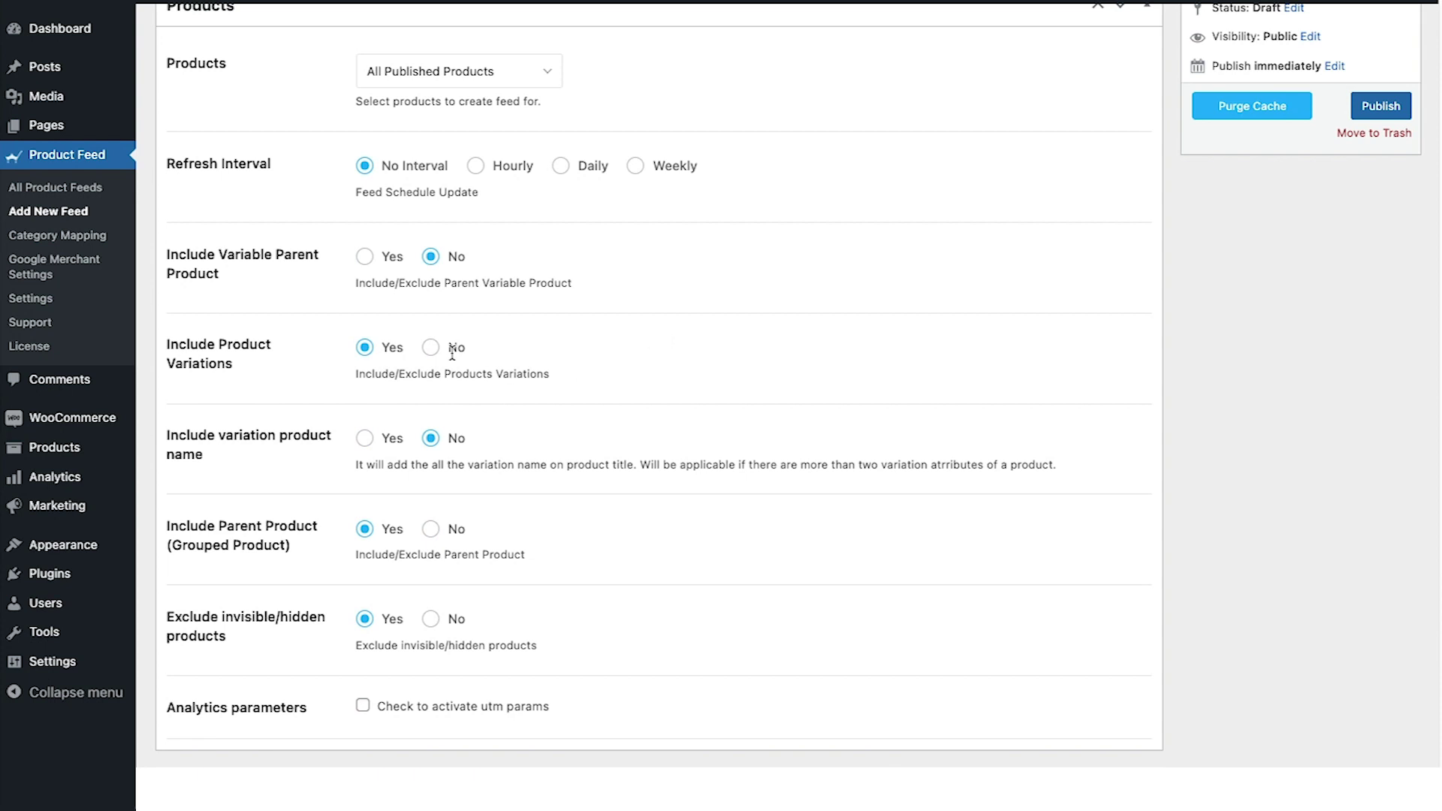
scroll(690, 421, "up", 2)
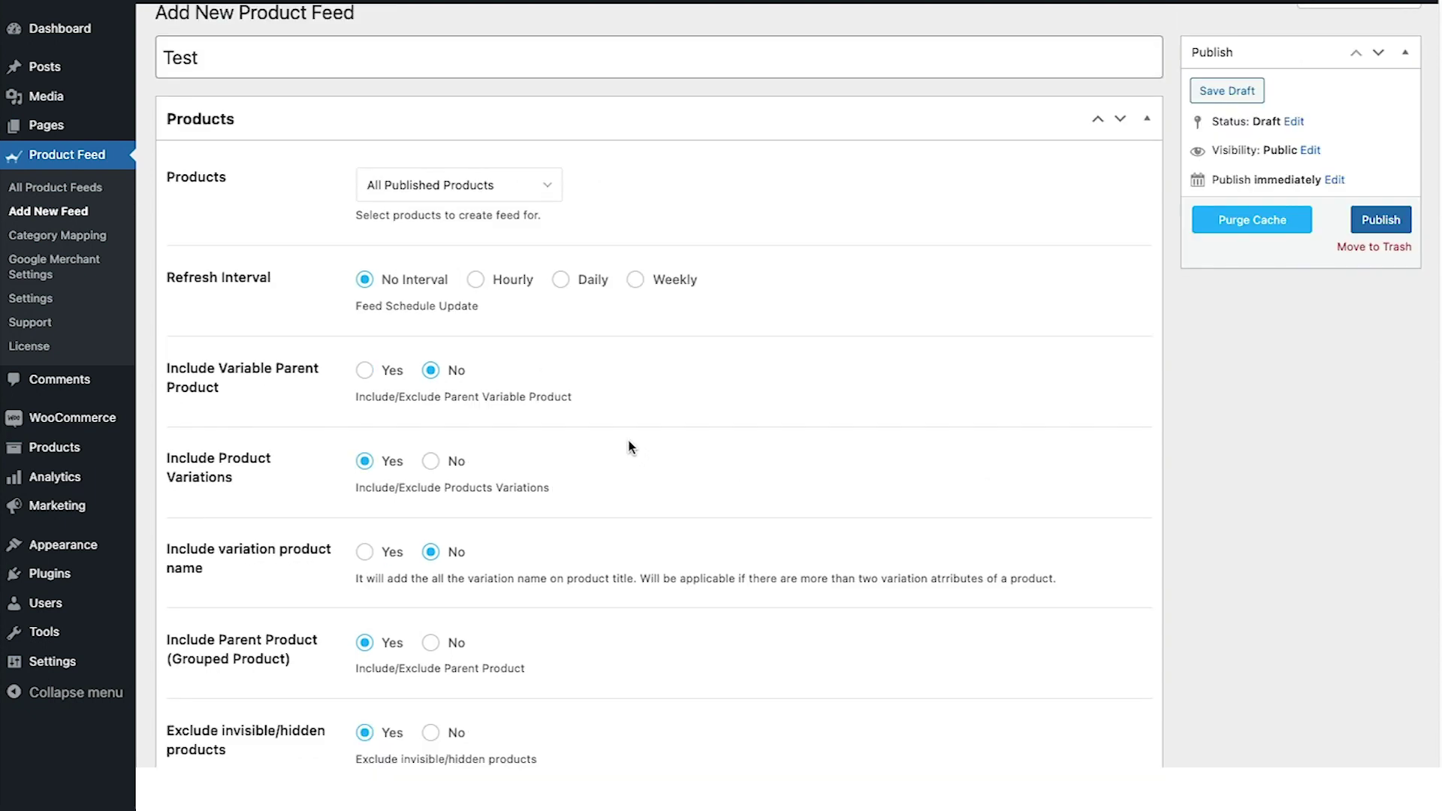
scroll(628, 440, "down", 3)
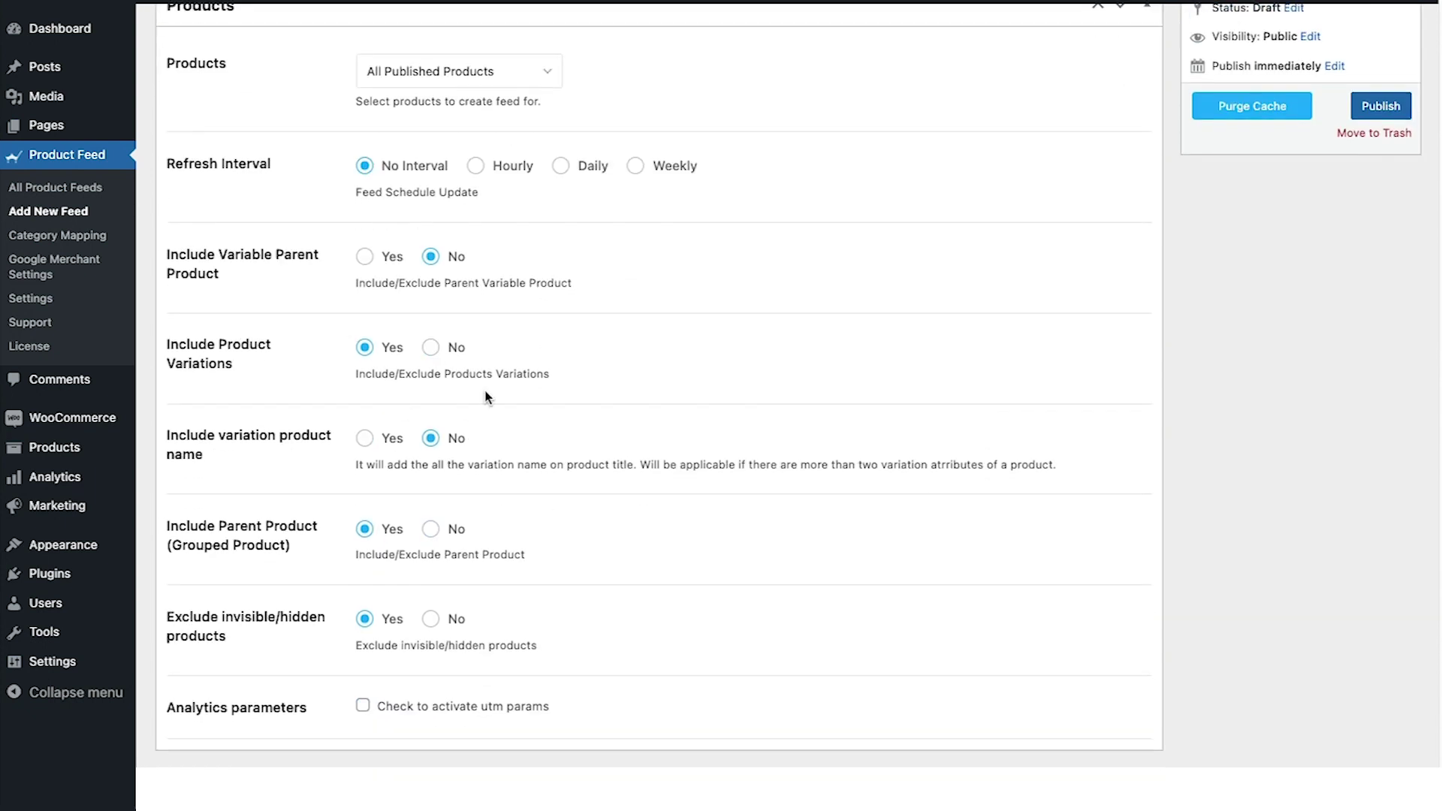
scroll(567, 521, "down", 5)
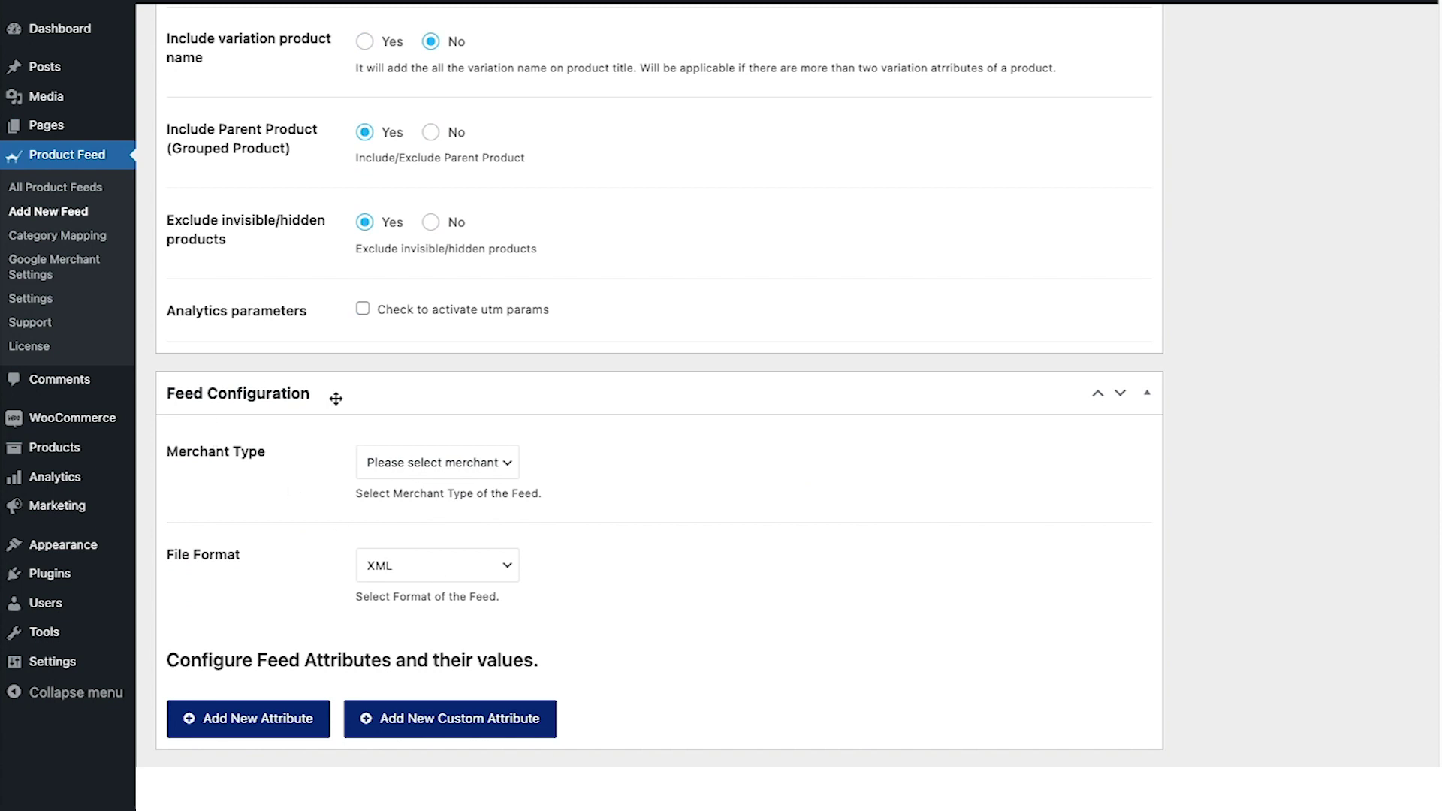
Step: Set the merchant type to Google Shopping, review the loaded attribute rows, and publish the feed
left_click(470, 461)
left_click(456, 501)
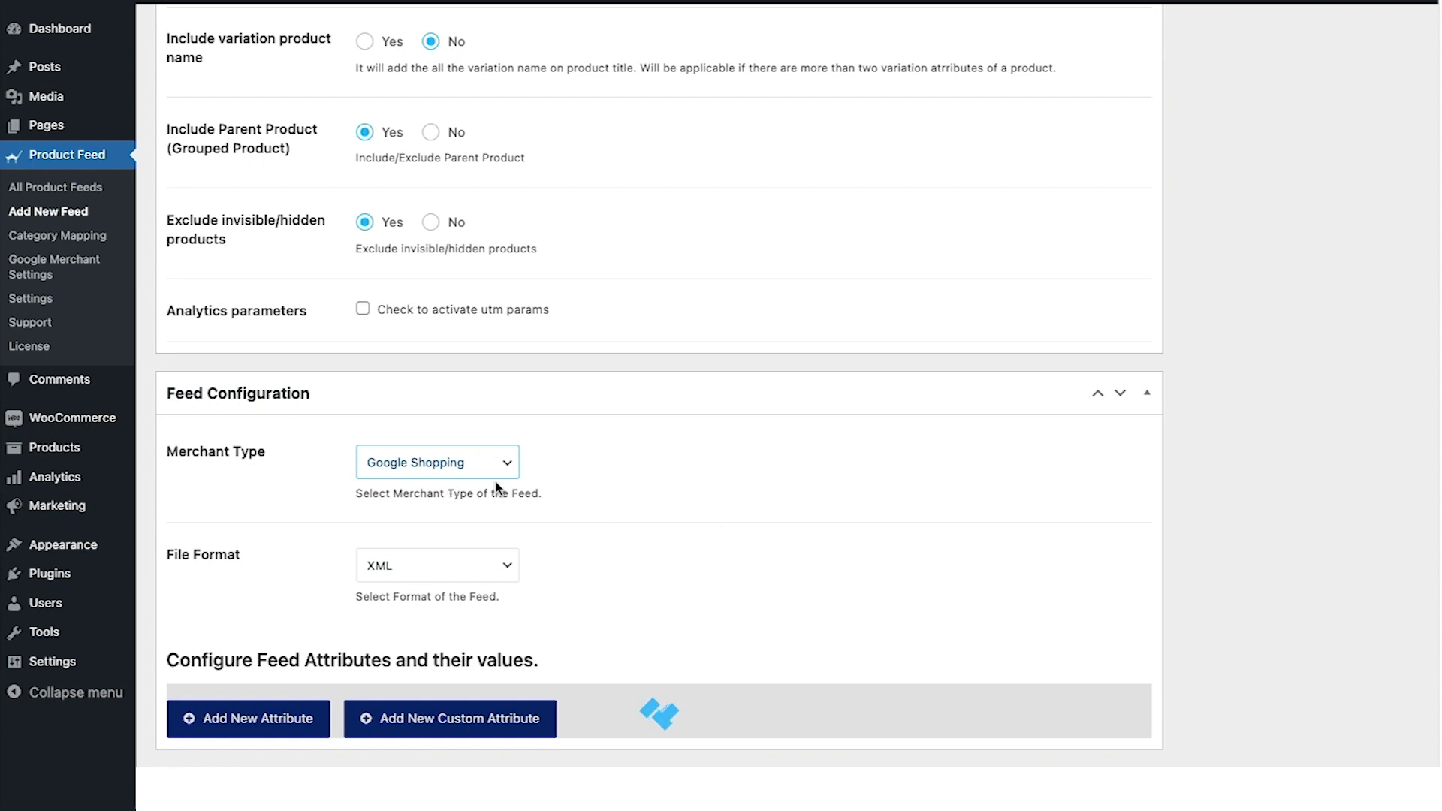
scroll(571, 493, "down", 3)
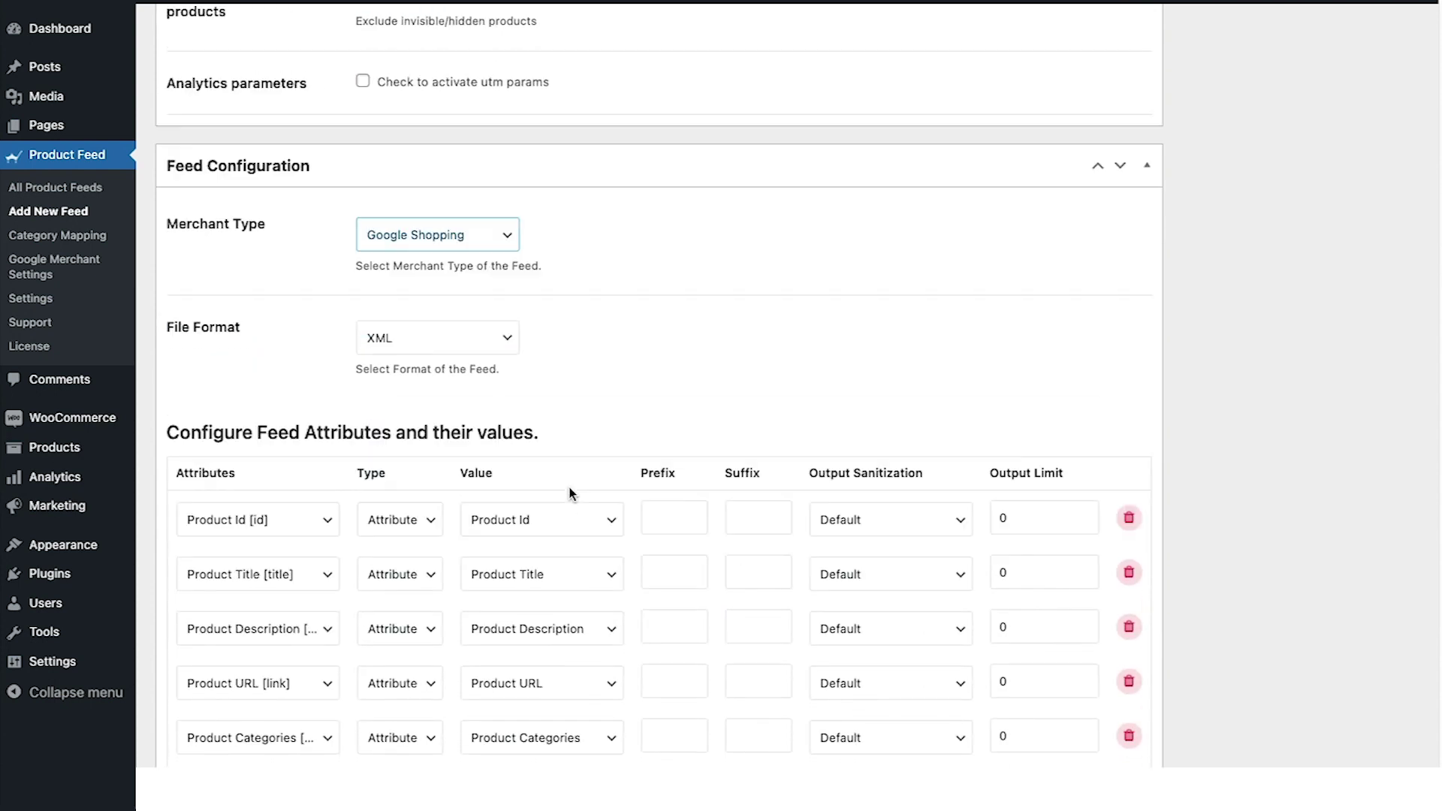
scroll(639, 628, "up", 8)
scroll(641, 622, "down", 9)
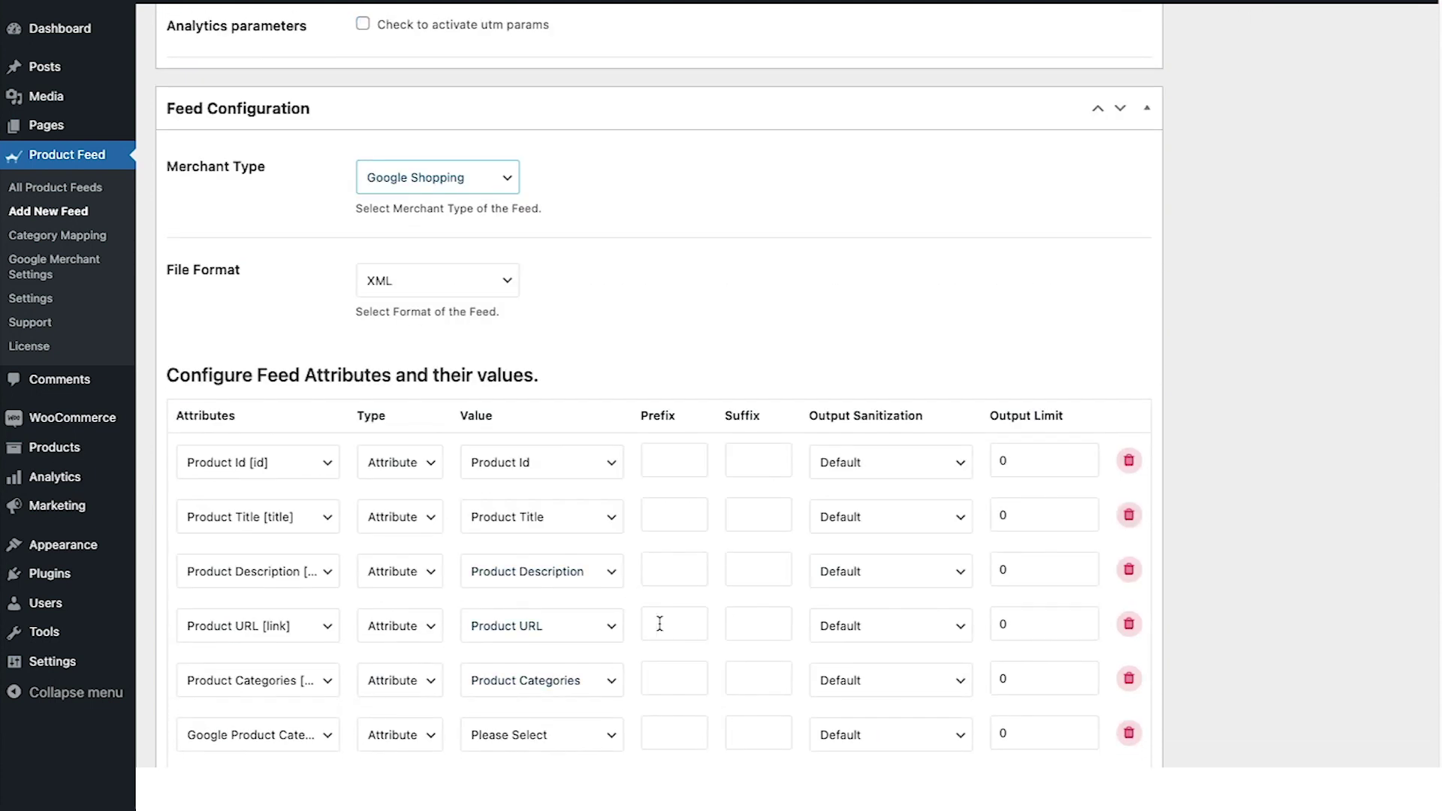
scroll(728, 622, "down", 5)
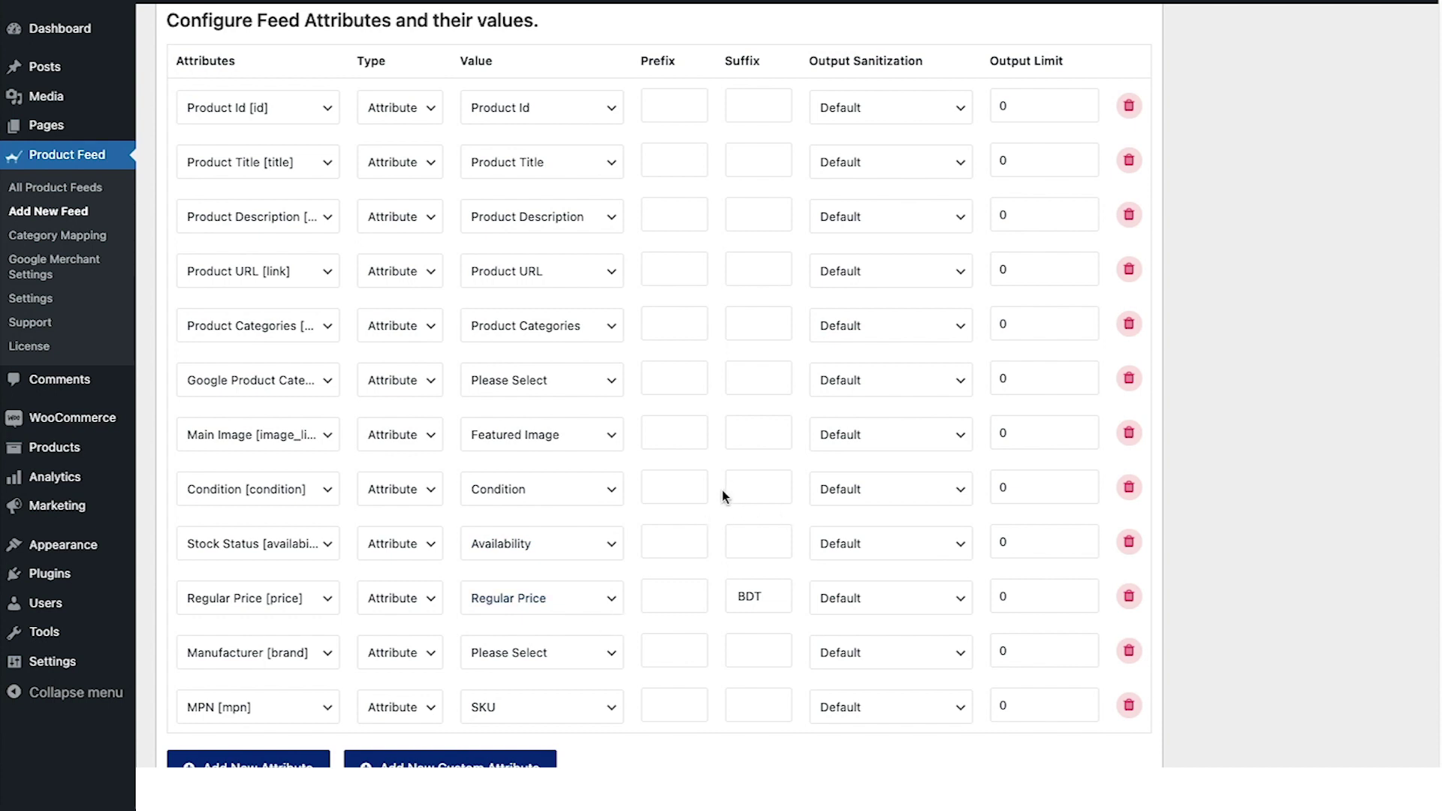
scroll(727, 541, "up", 6)
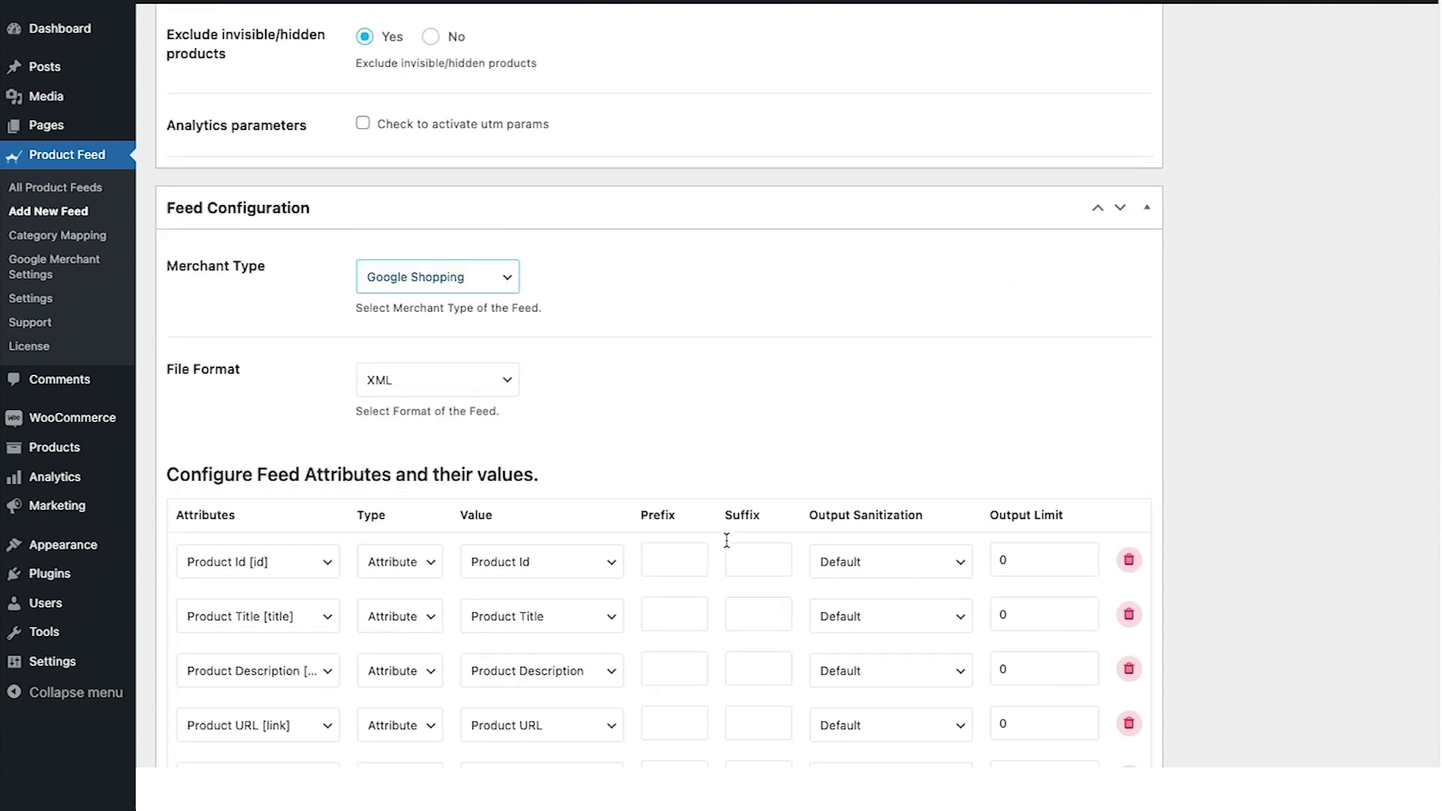
scroll(727, 541, "down", 1)
scroll(727, 540, "up", 10)
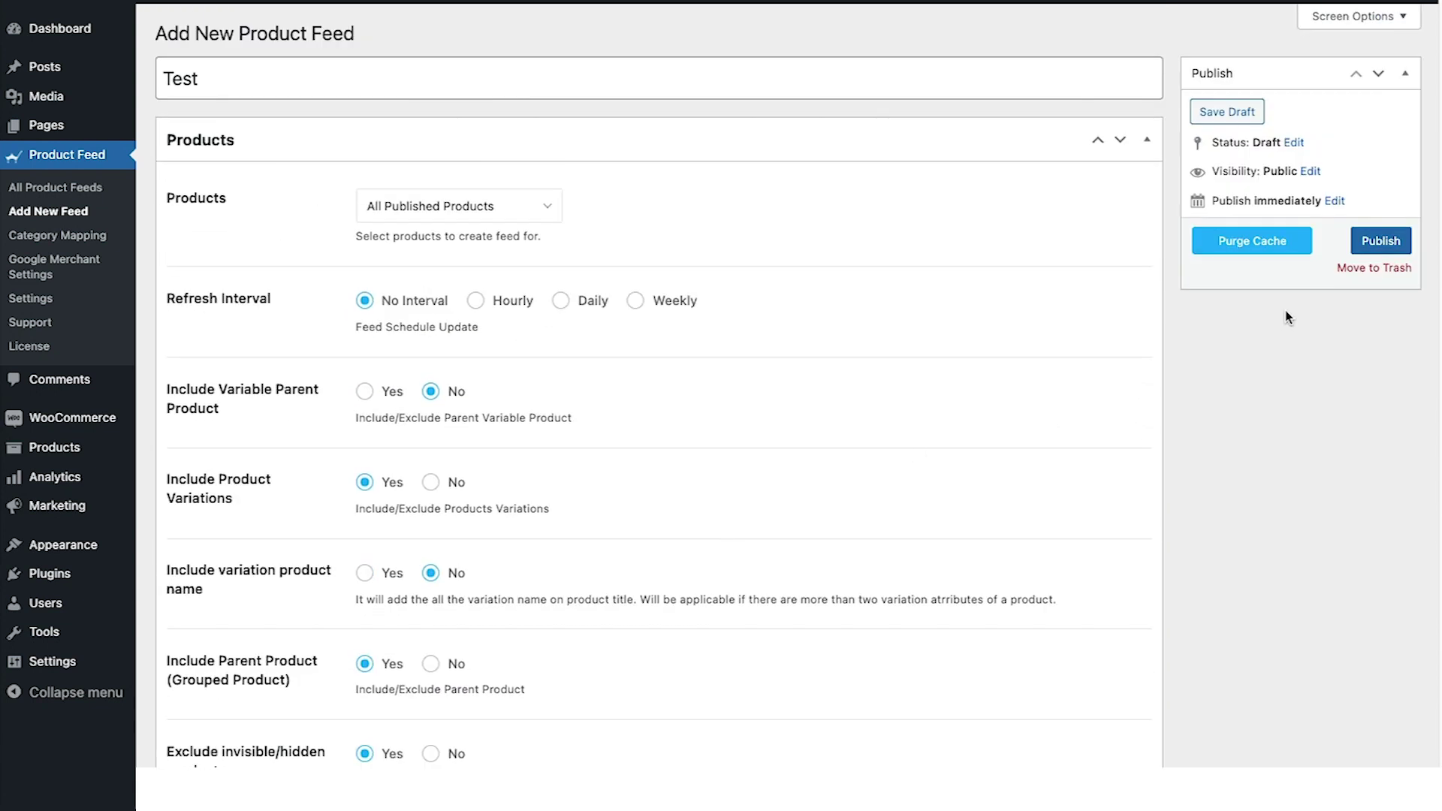
left_click(1375, 242)
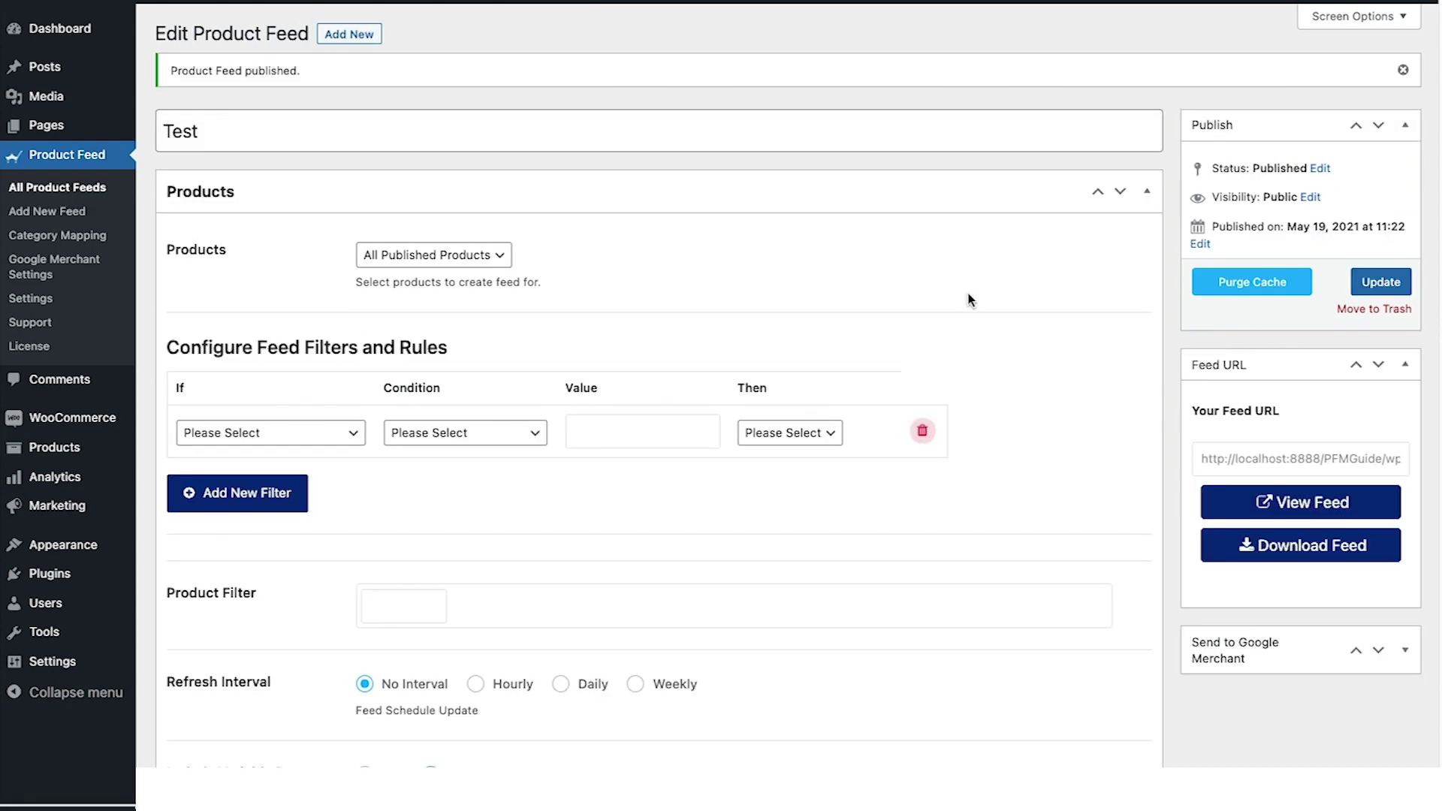
left_click(1268, 504)
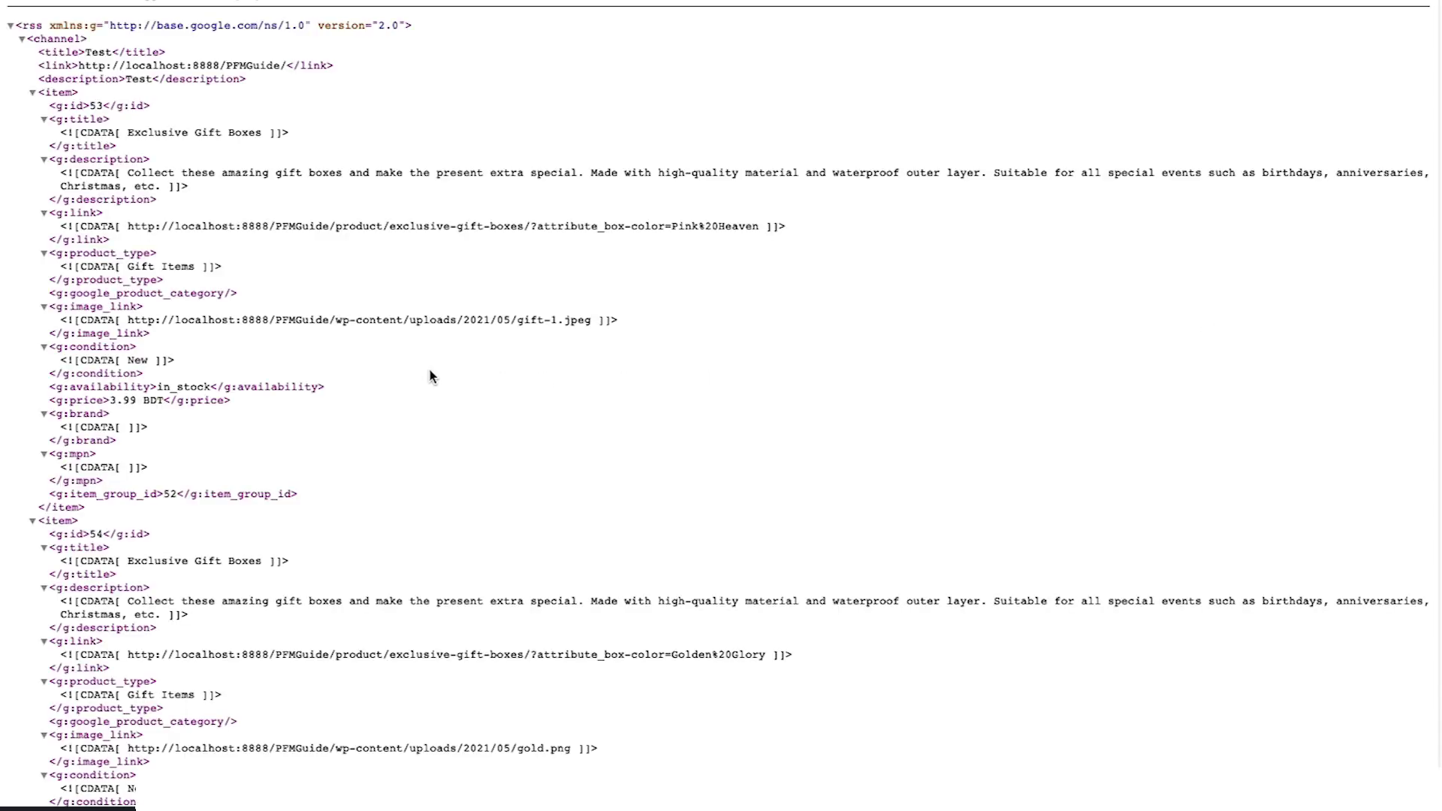
scroll(207, 320, "down", 3)
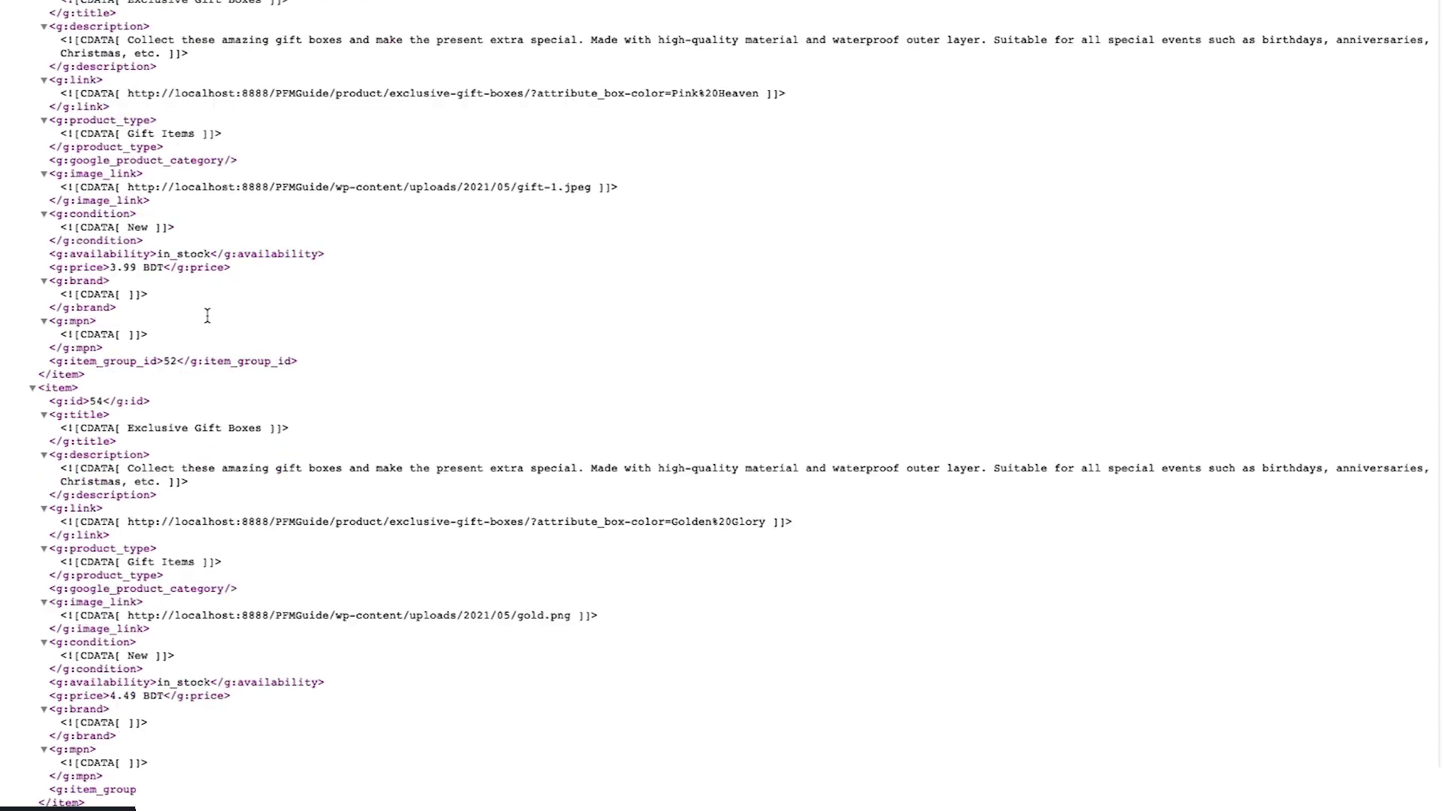
scroll(267, 521, "up", 3)
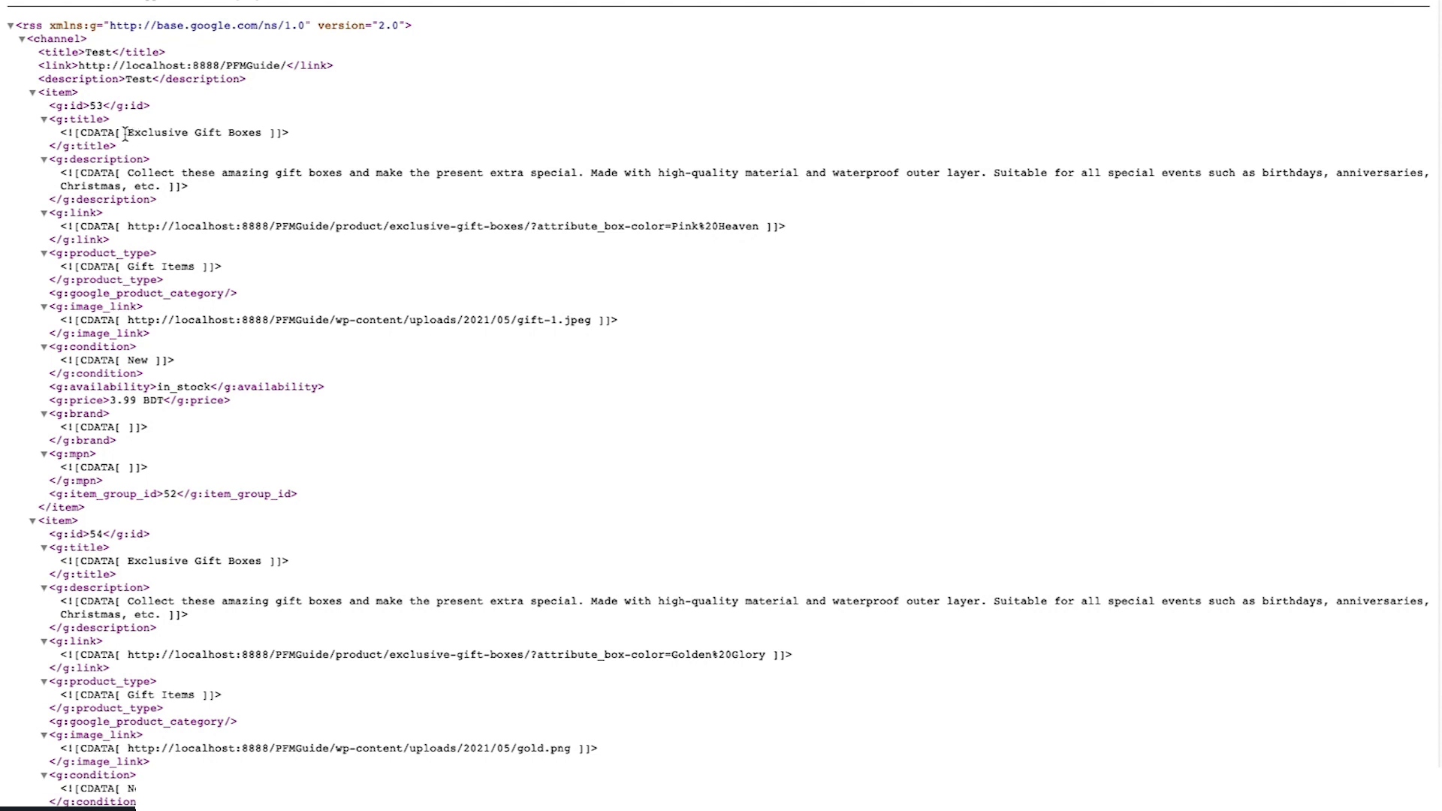
left_click_drag(128, 133, 253, 137)
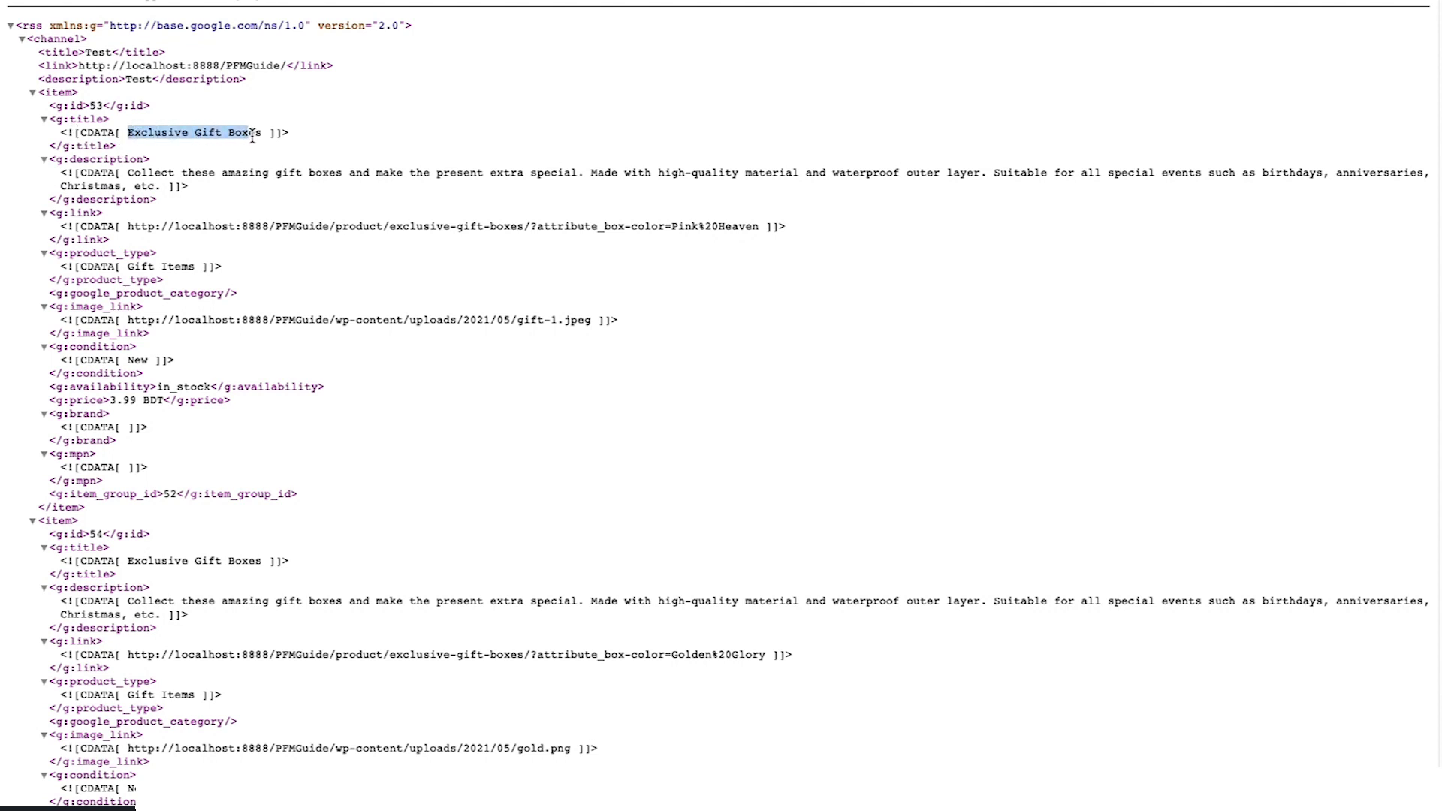
left_click(328, 211)
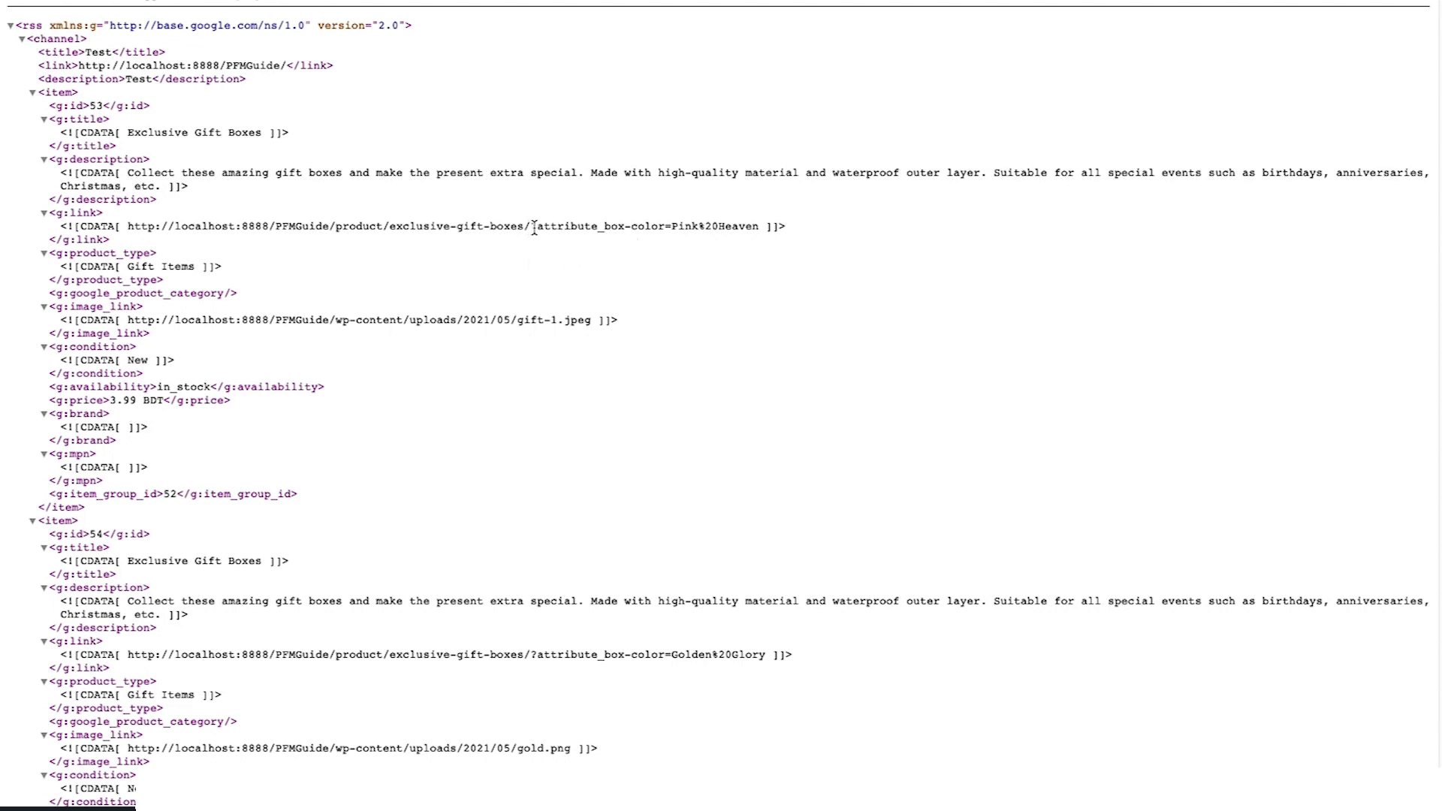
left_click_drag(535, 227, 752, 225)
left_click(661, 301)
scroll(637, 461, "down", 2)
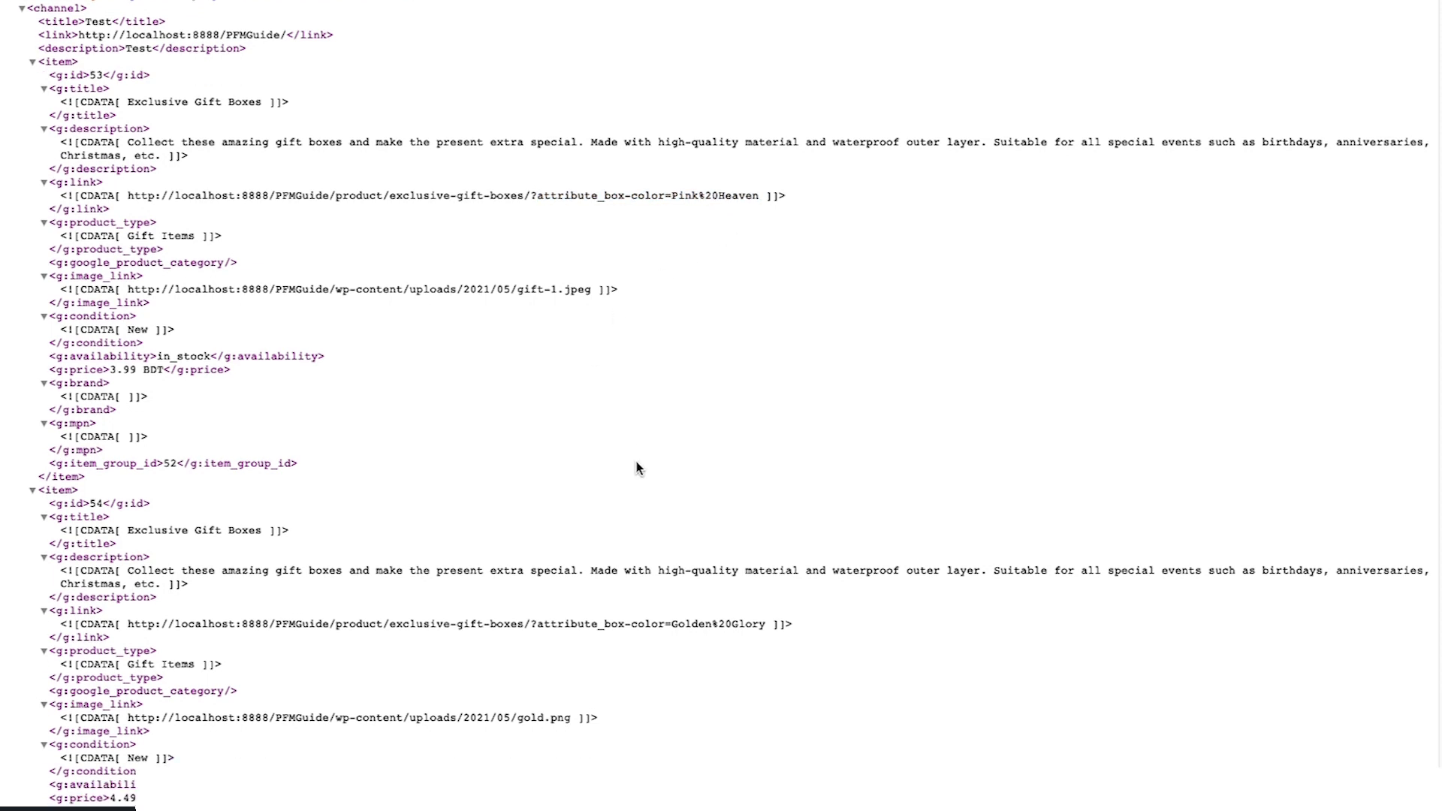
scroll(637, 468, "down", 3)
left_click_drag(605, 508, 768, 512)
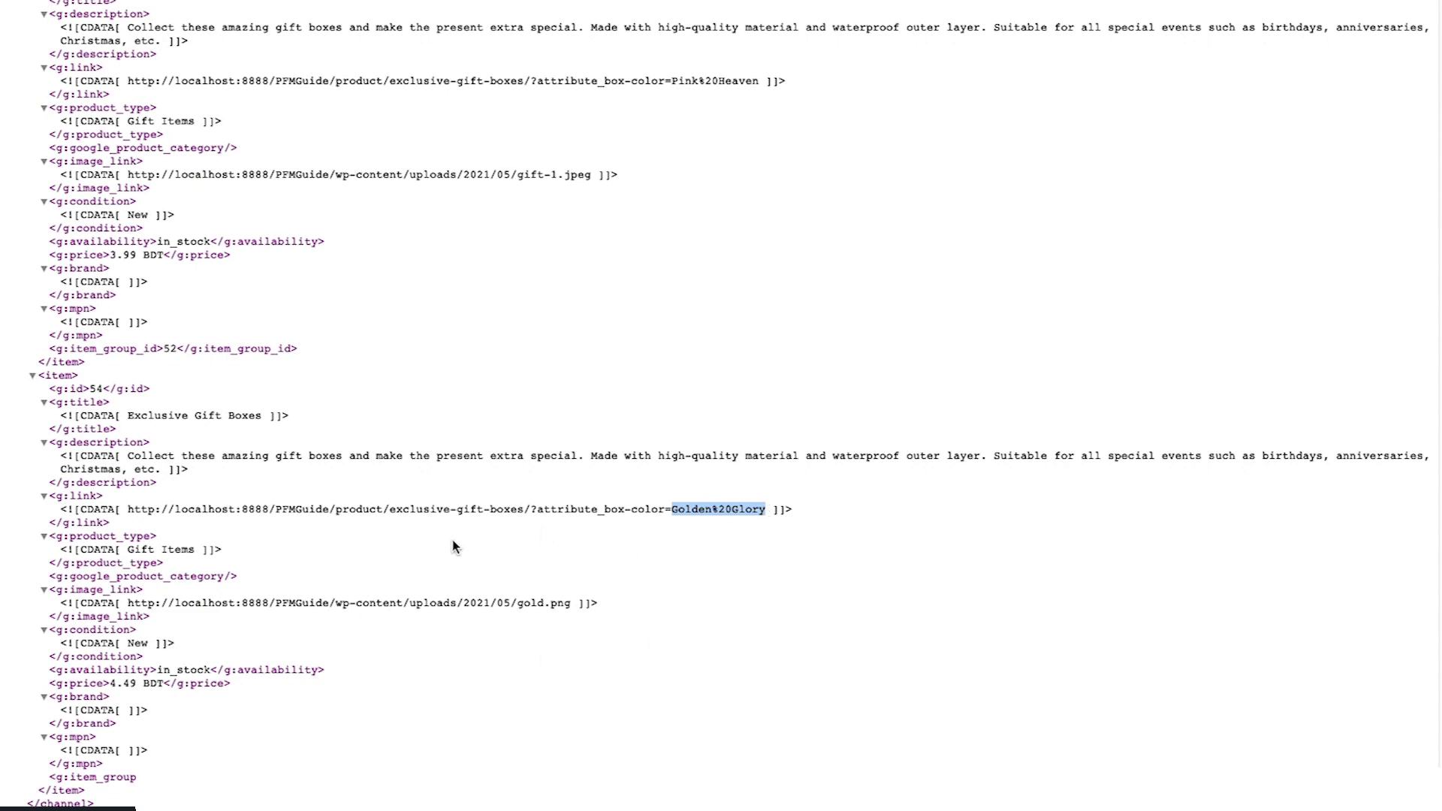
scroll(454, 546, "up", 3)
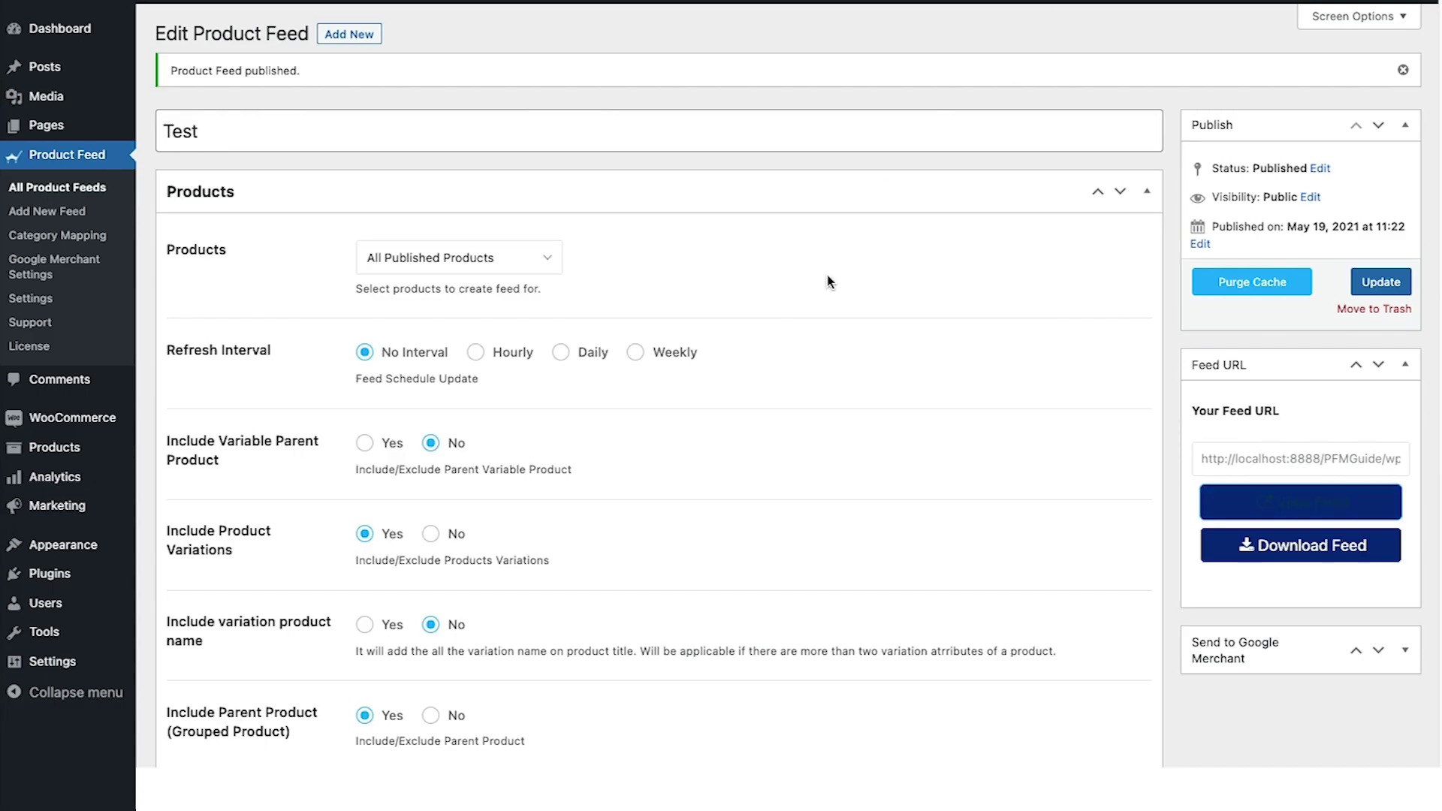
Step: Set Include variation product name to Yes and update the Test feed
scroll(830, 281, "down", 3)
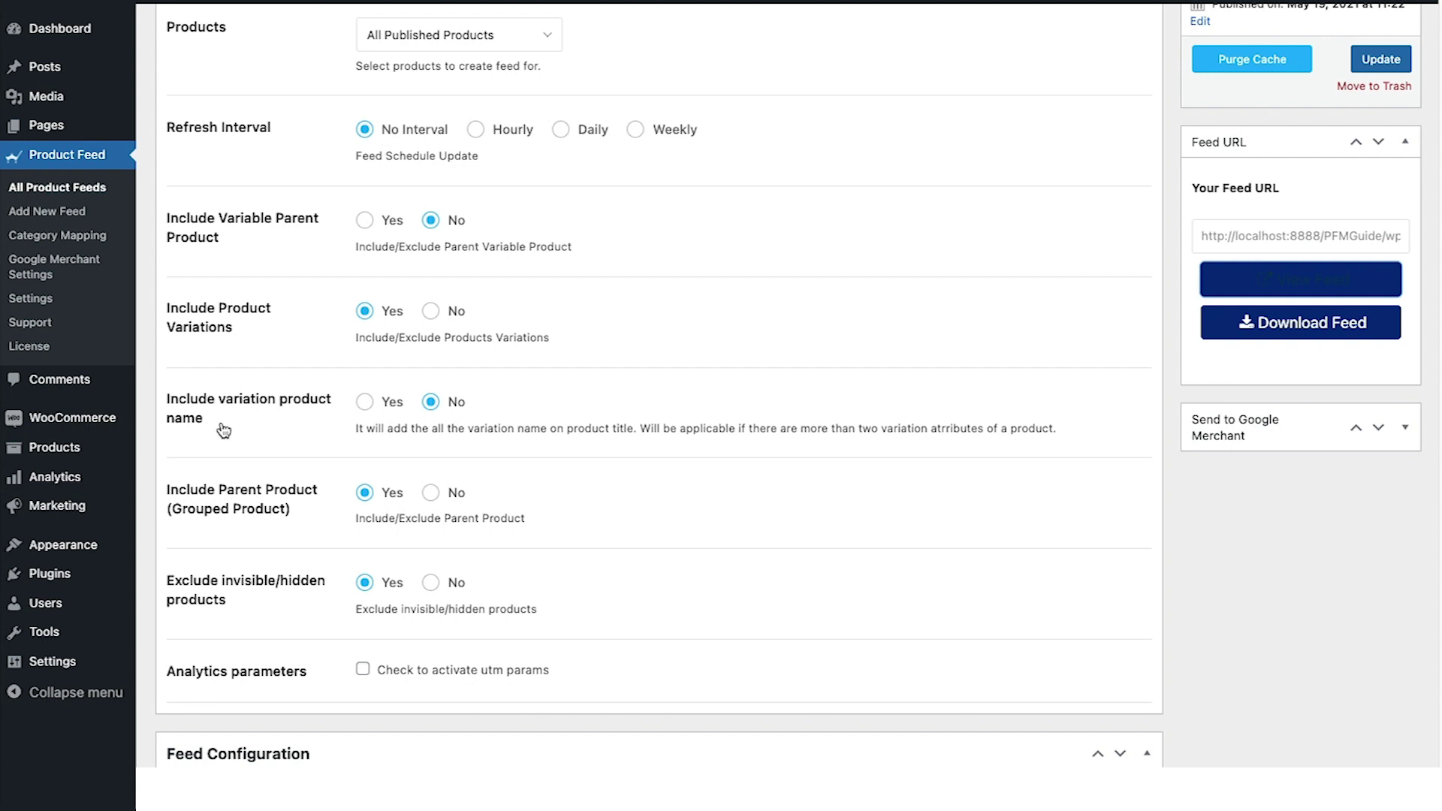
left_click(377, 408)
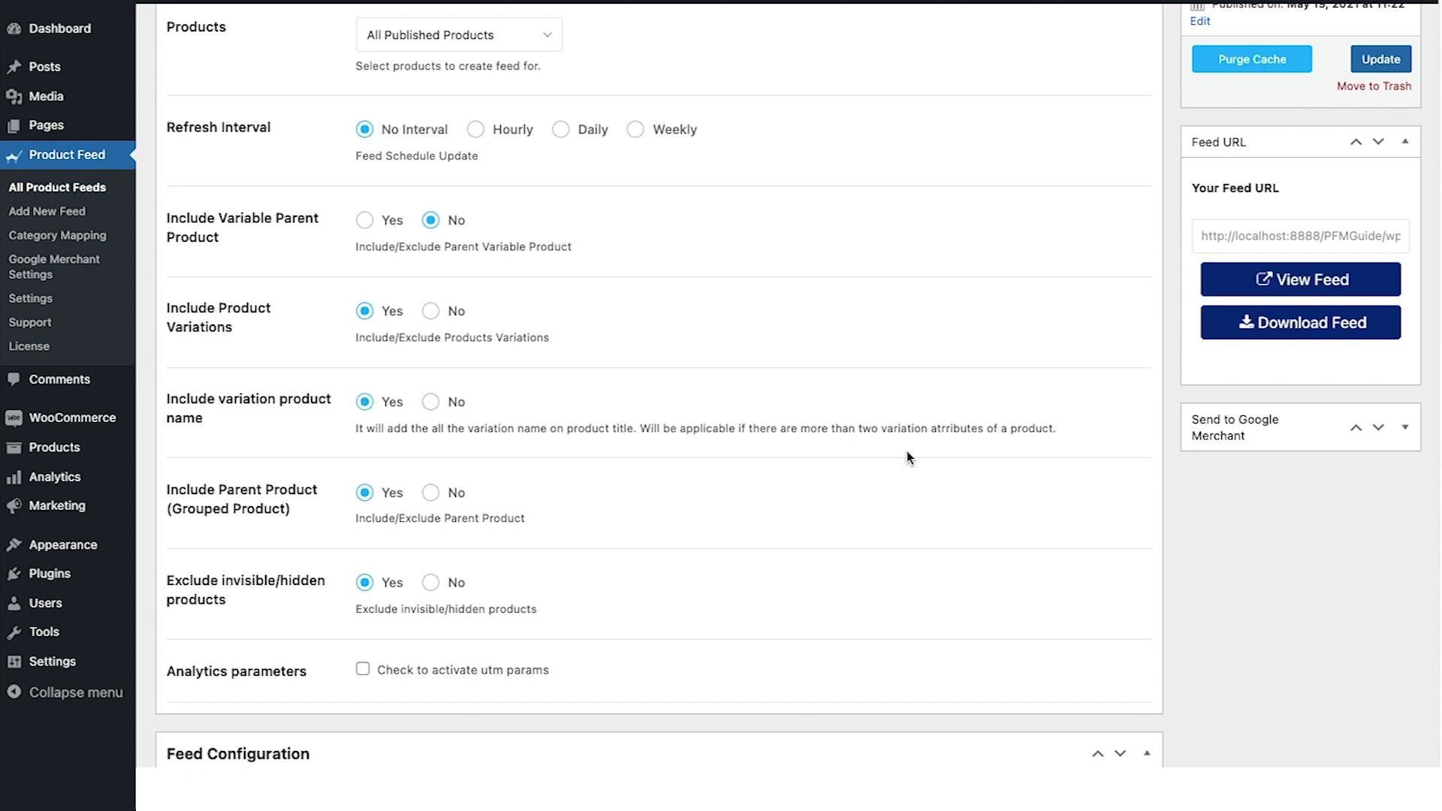
scroll(1111, 503, "up", 3)
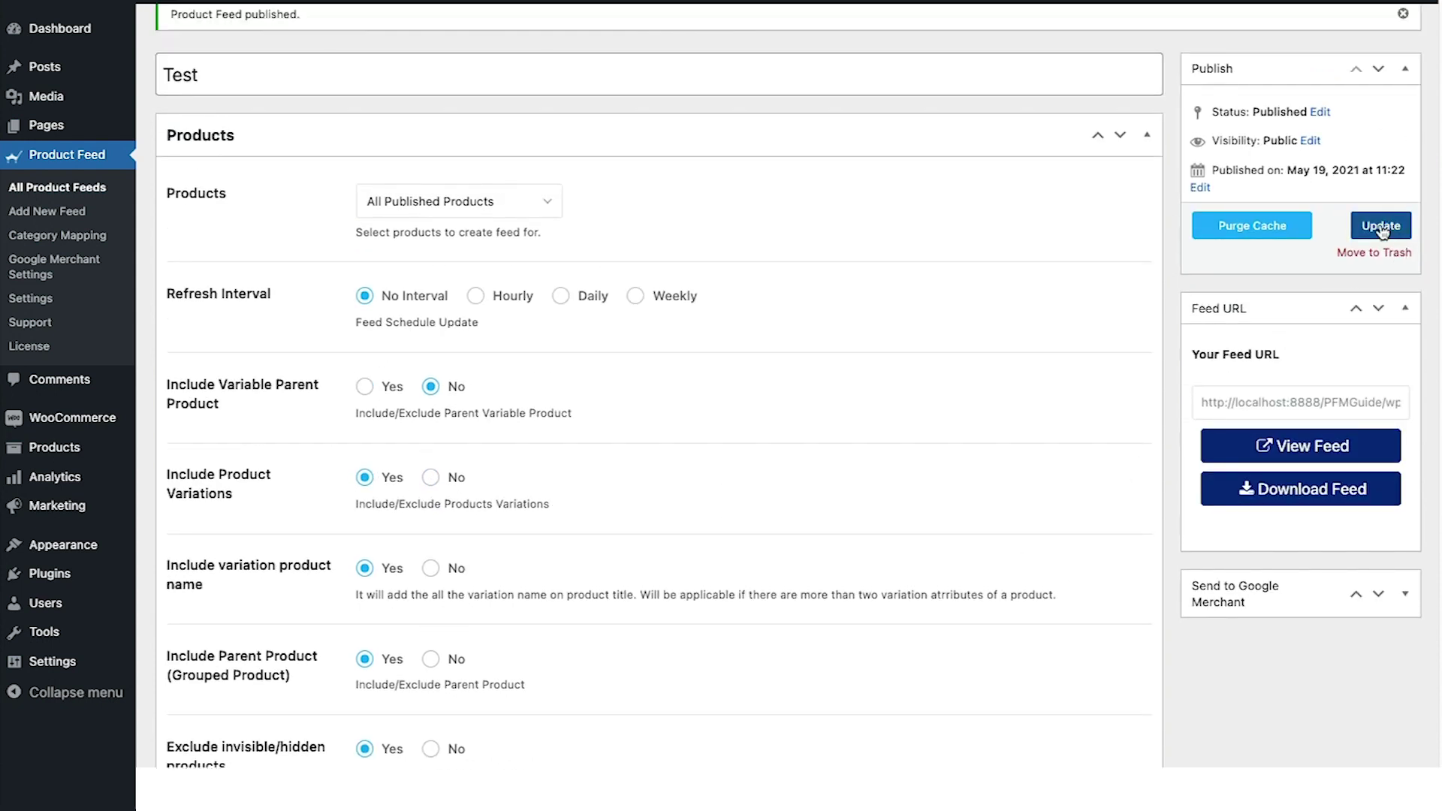
left_click(1381, 225)
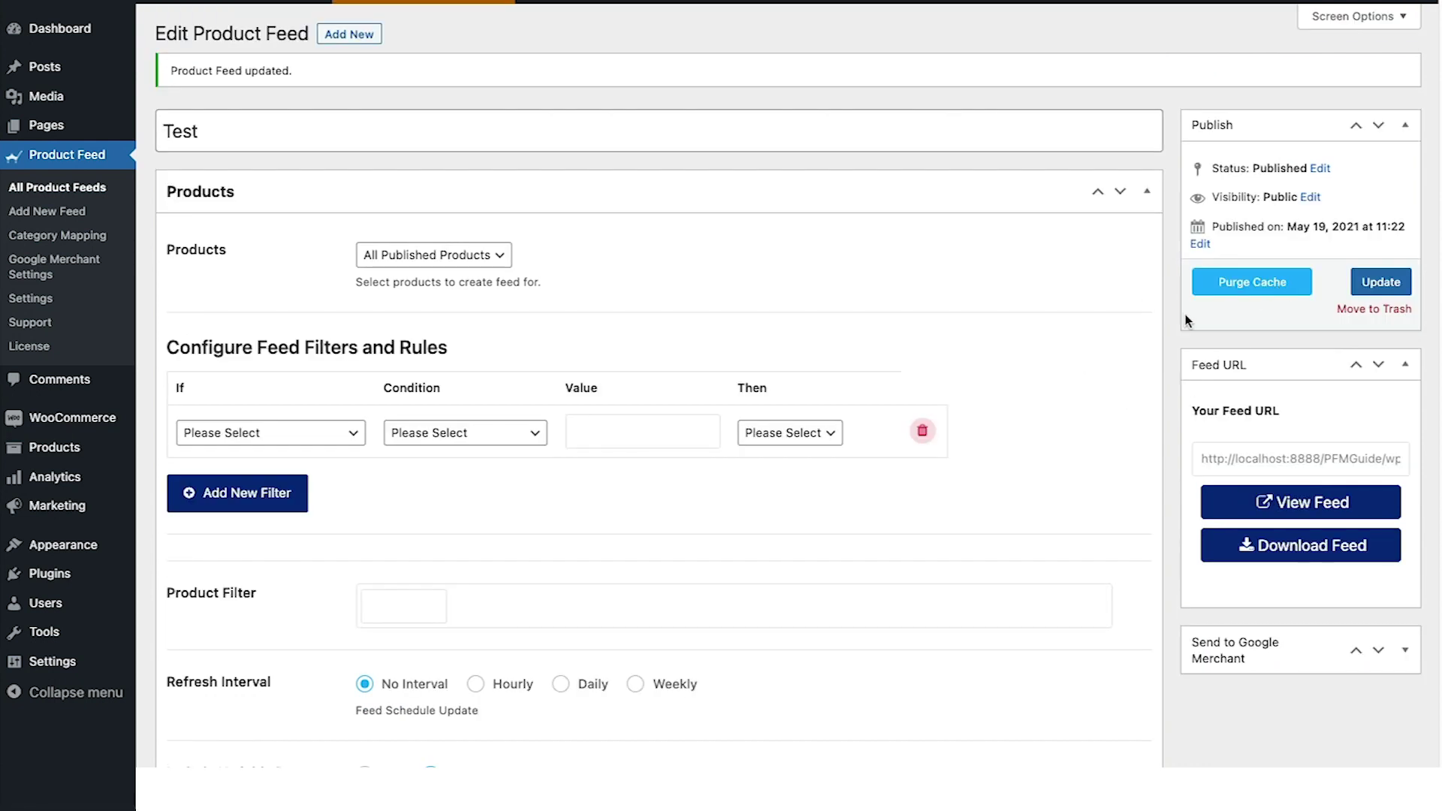
left_click(1259, 509)
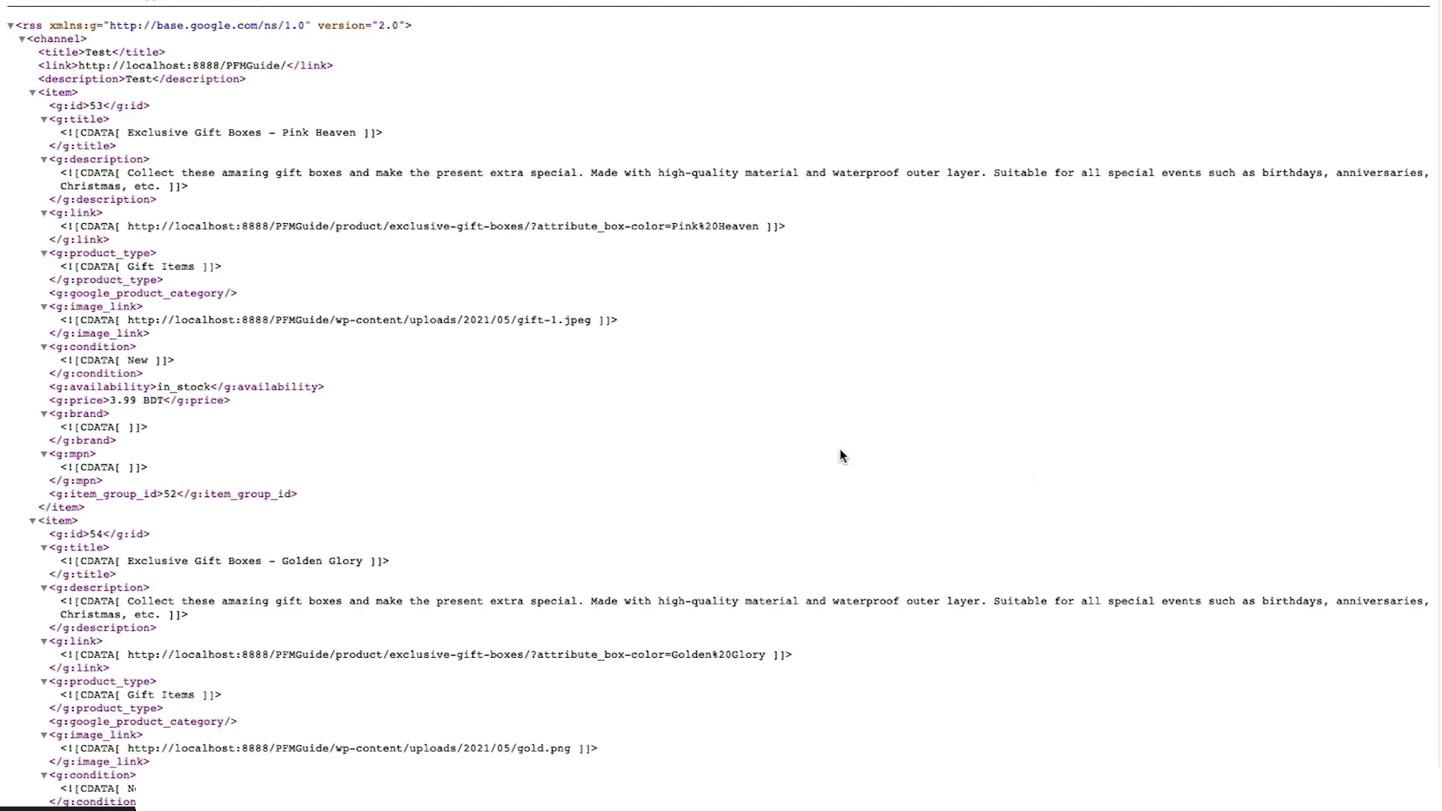
scroll(168, 434, "down", 2)
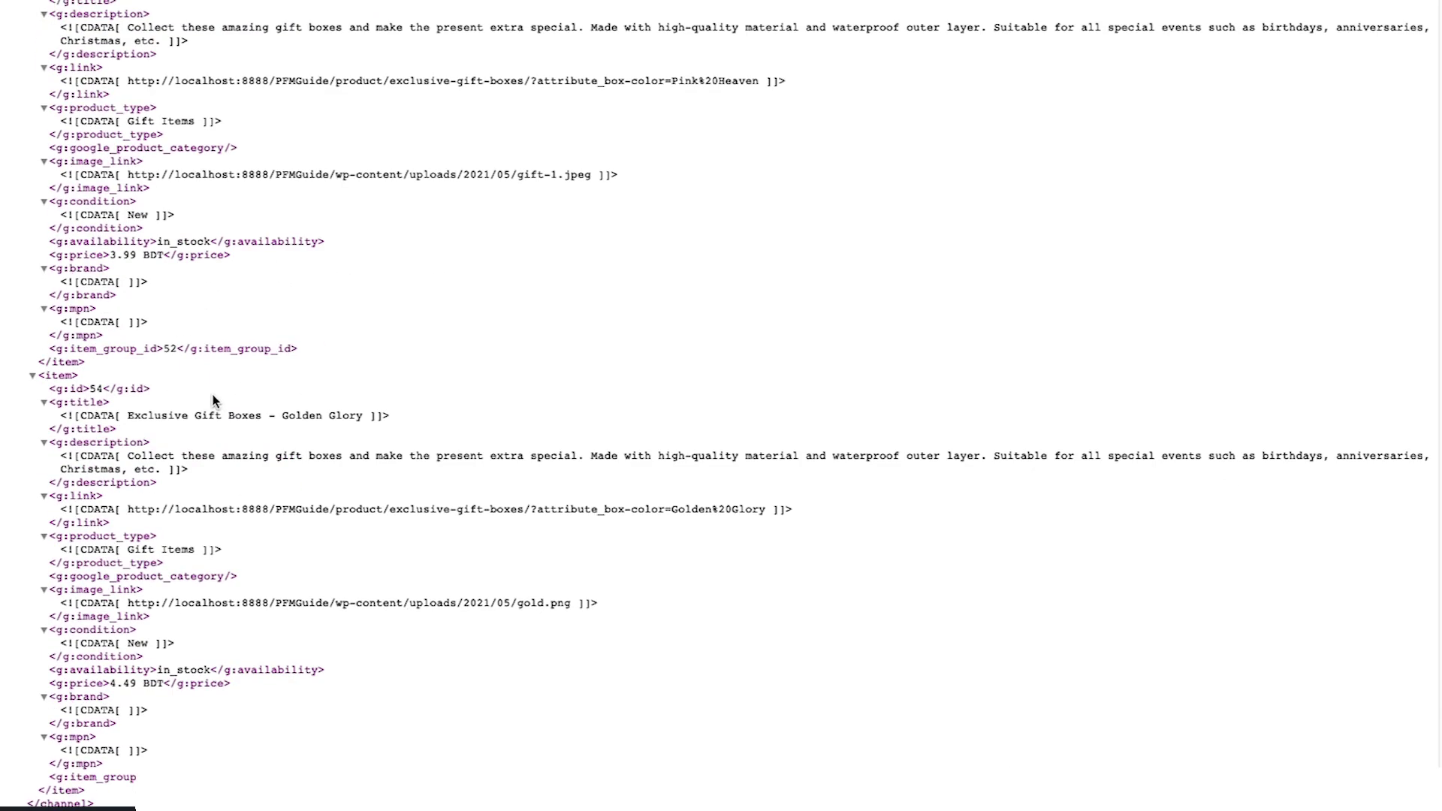
scroll(235, 551, "up", 2)
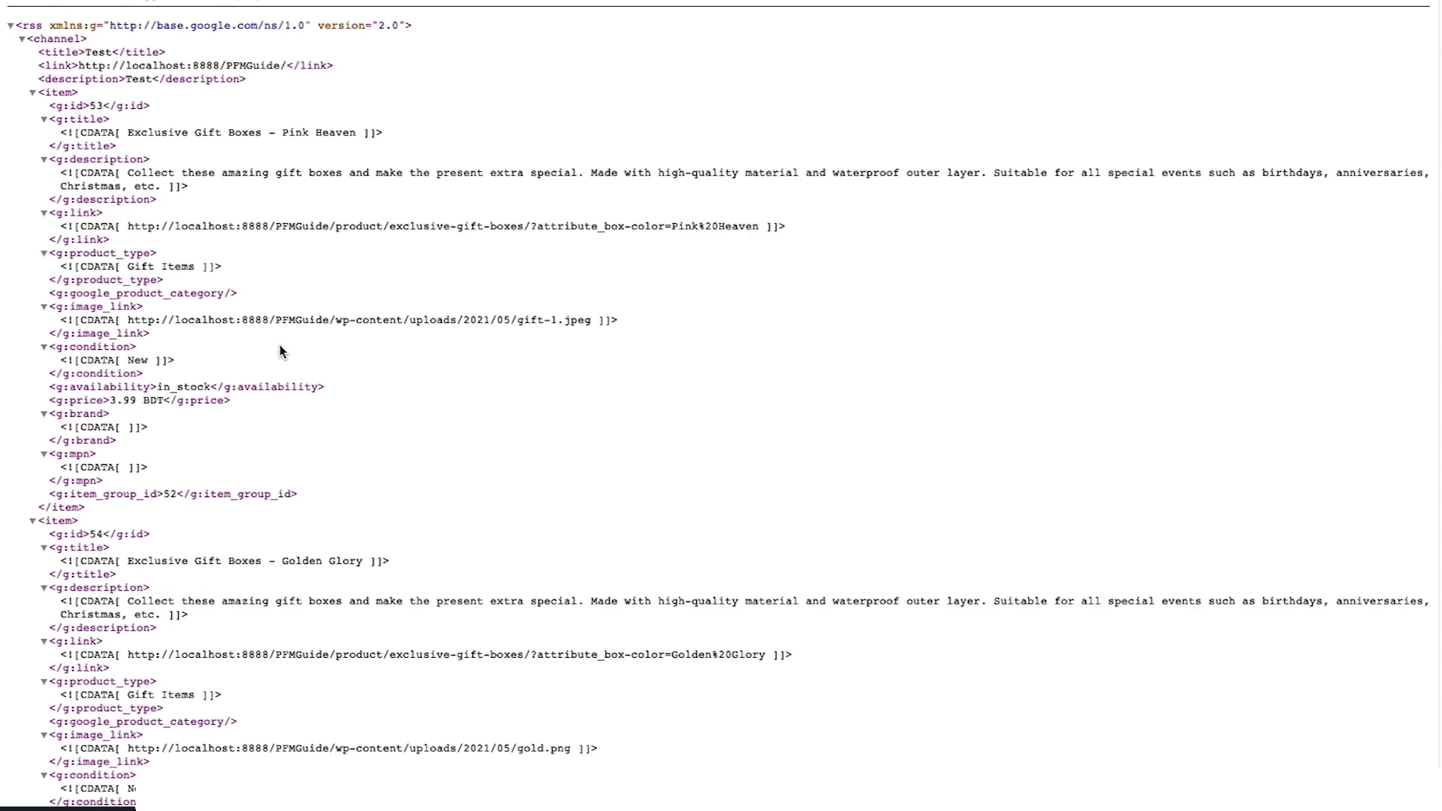
left_click_drag(285, 133, 356, 133)
left_click_drag(194, 133, 251, 133)
left_click(194, 153)
left_click_drag(128, 133, 262, 133)
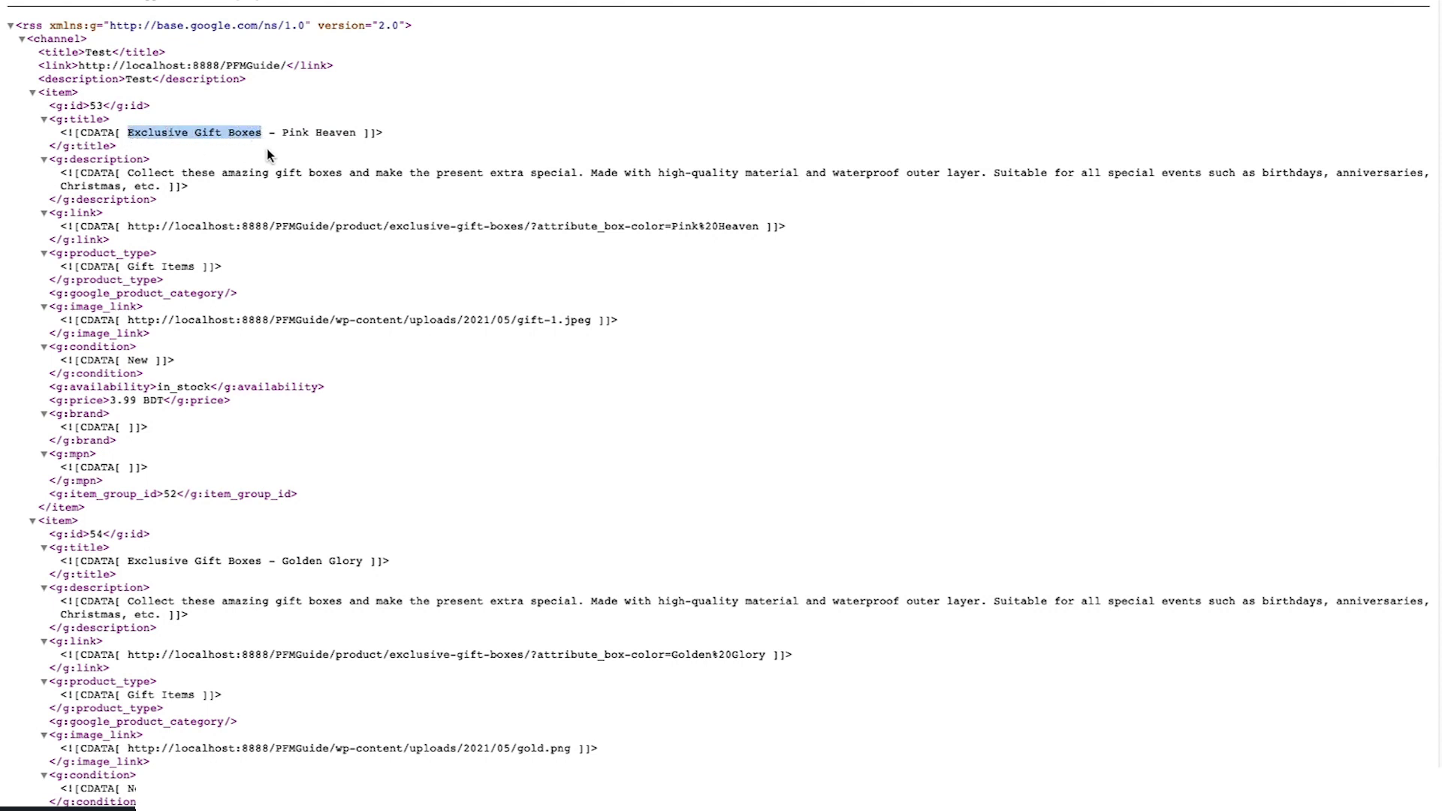
left_click(261, 157)
left_click_drag(282, 561, 371, 561)
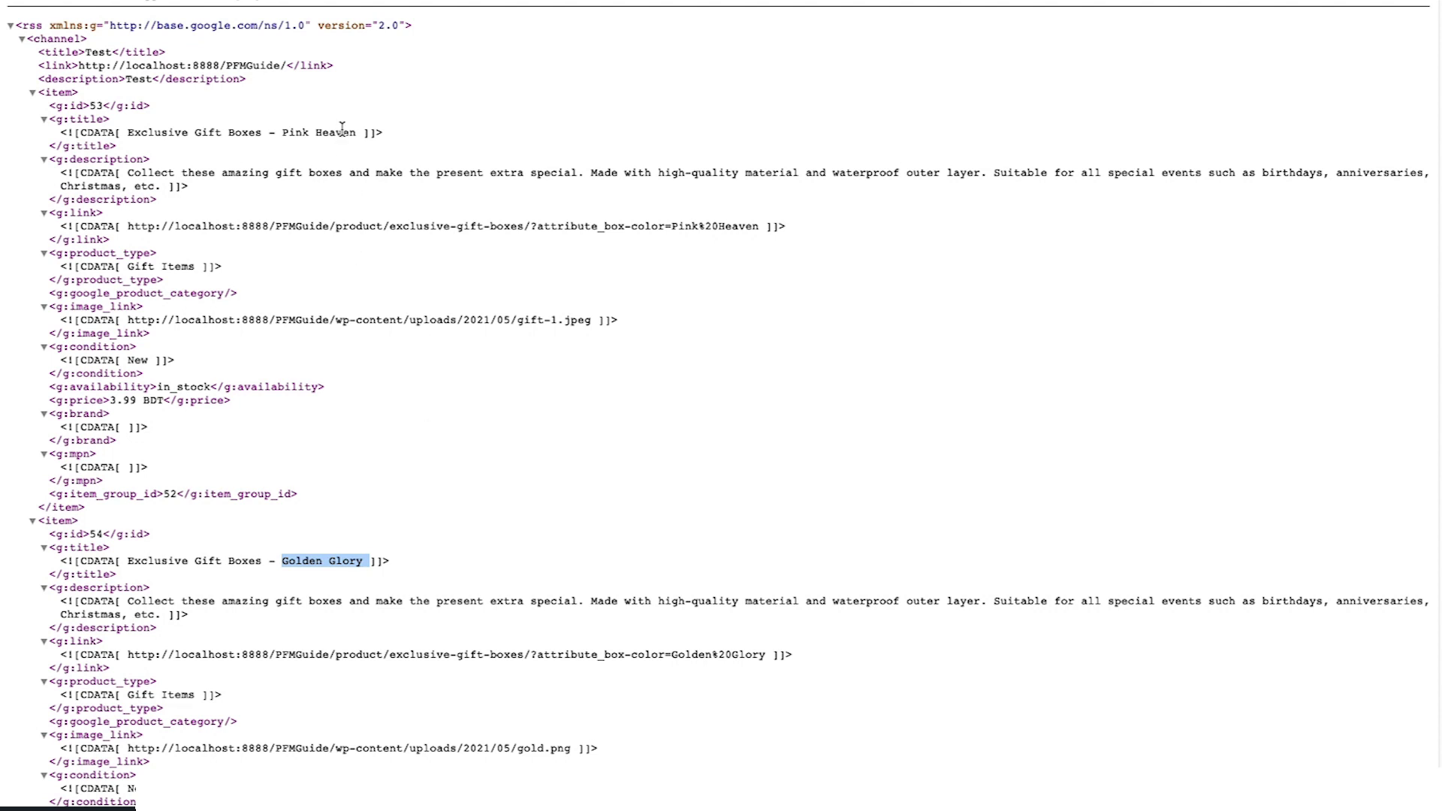
left_click_drag(361, 133, 282, 133)
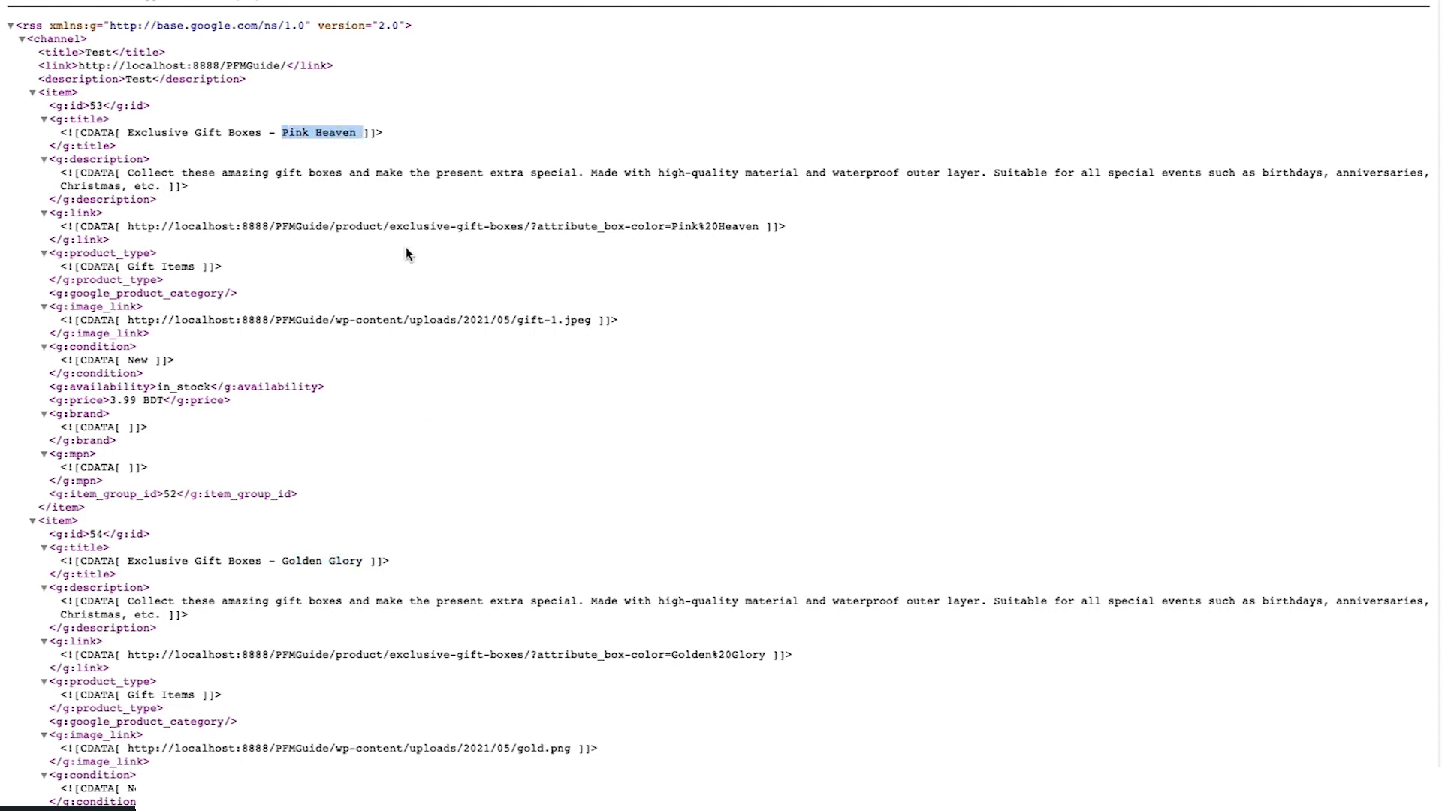
left_click(259, 135)
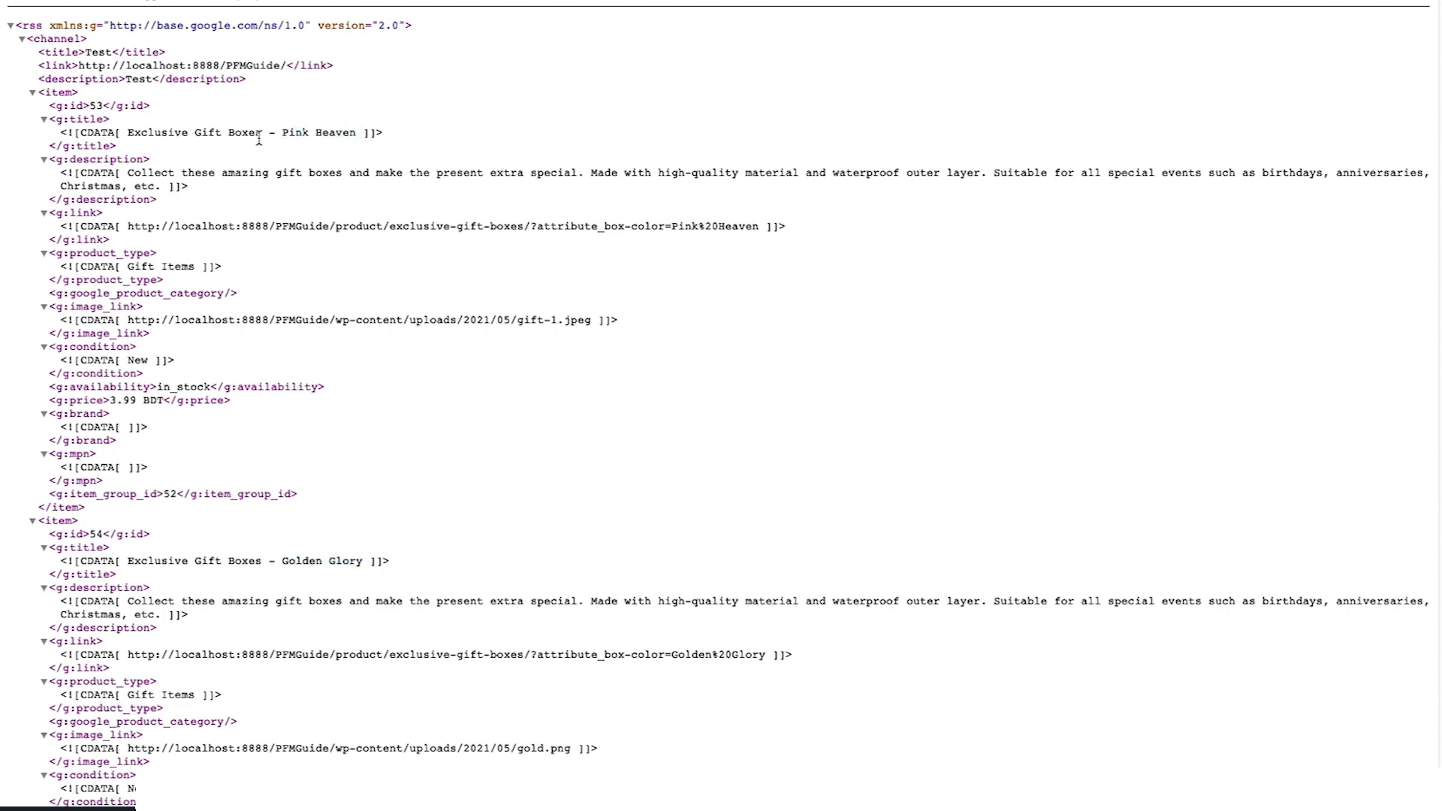
left_click_drag(147, 128, 363, 150)
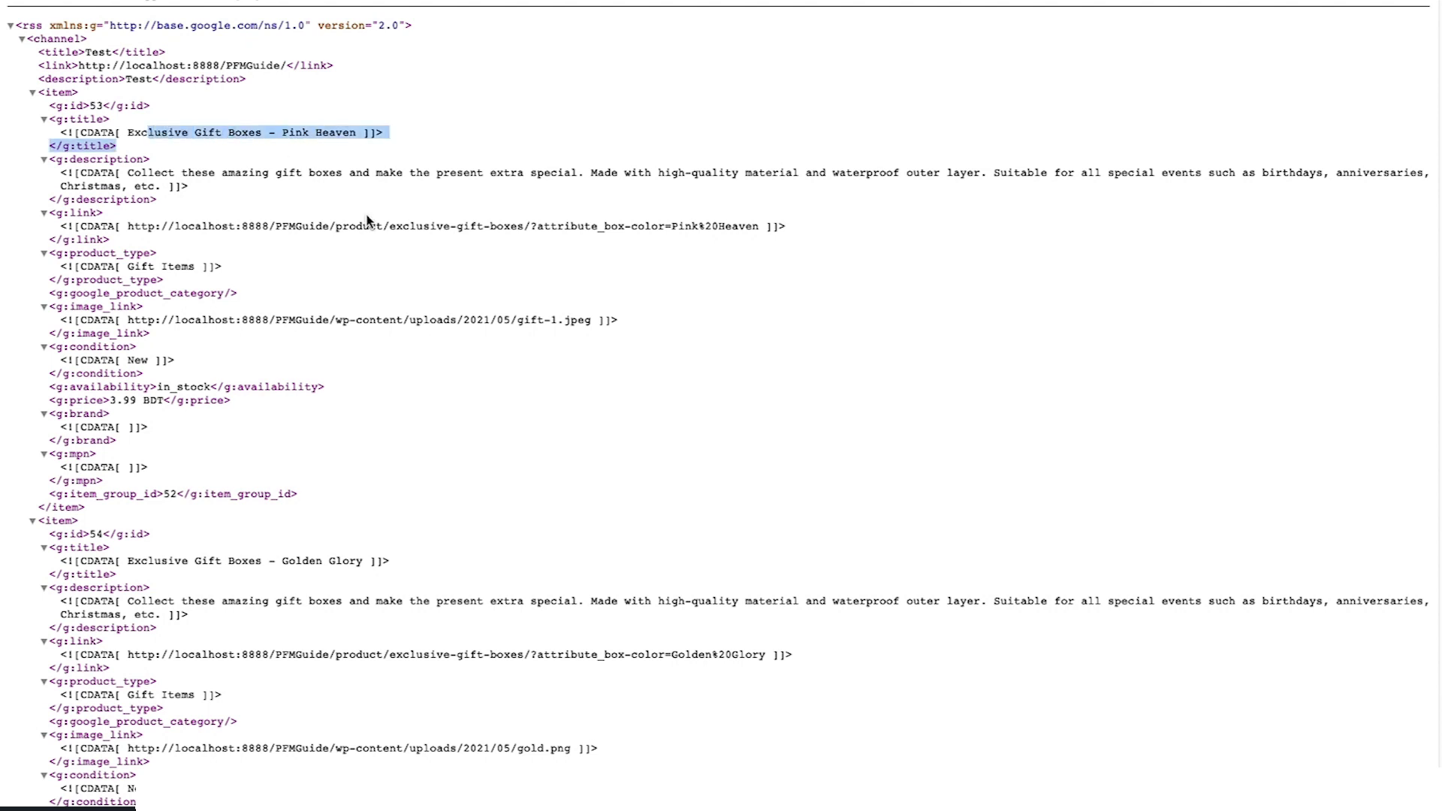
left_click(405, 569)
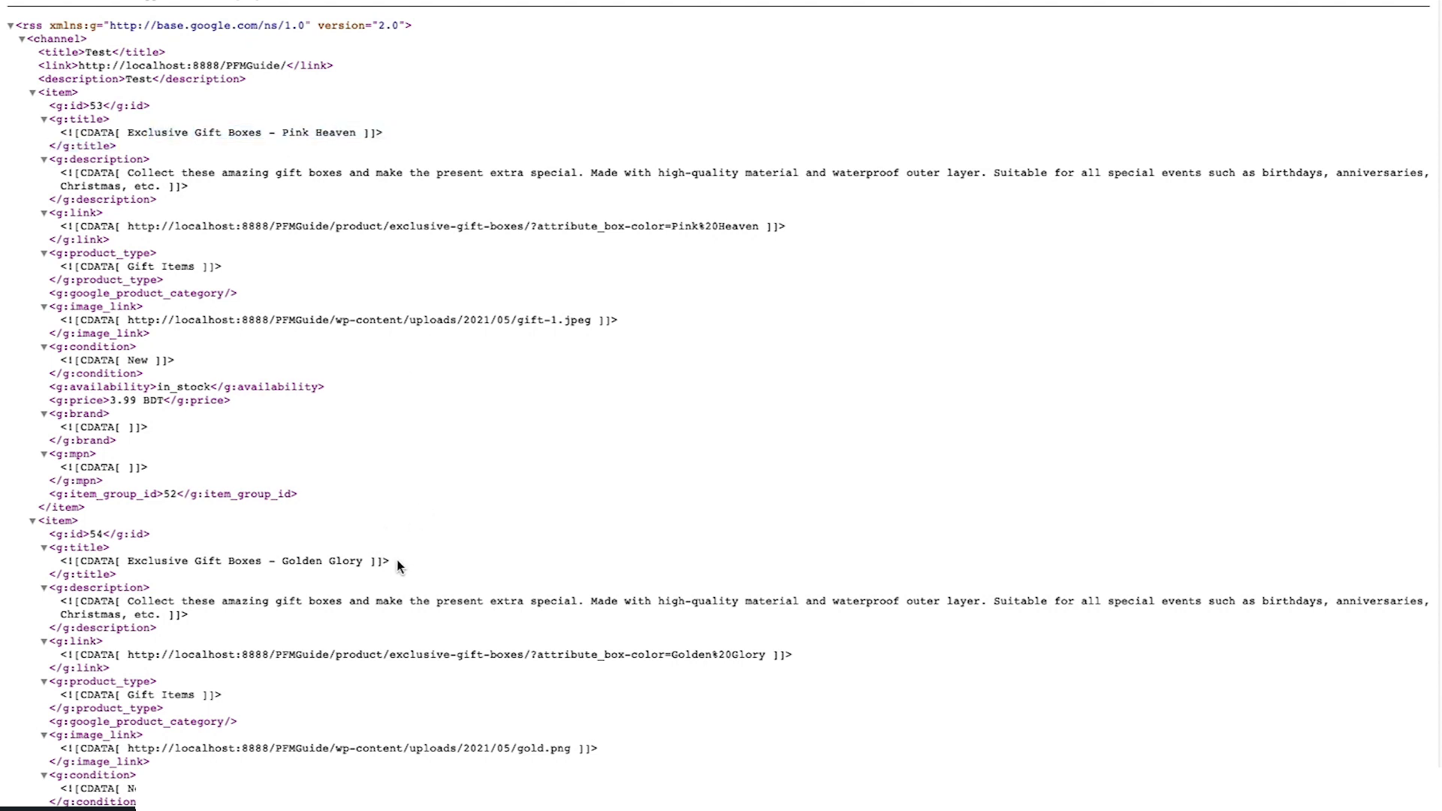
left_click_drag(399, 562, 134, 572)
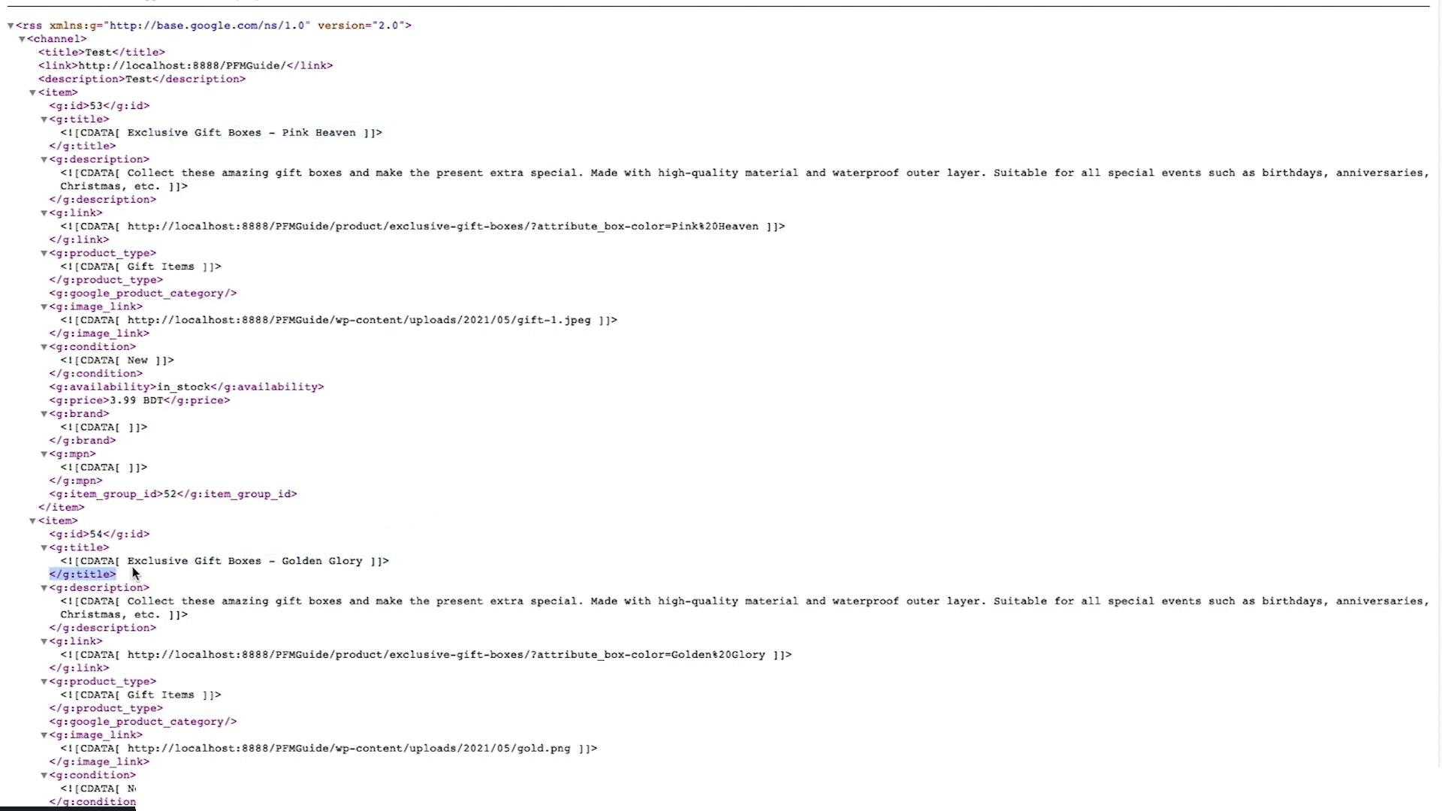
left_click(665, 372)
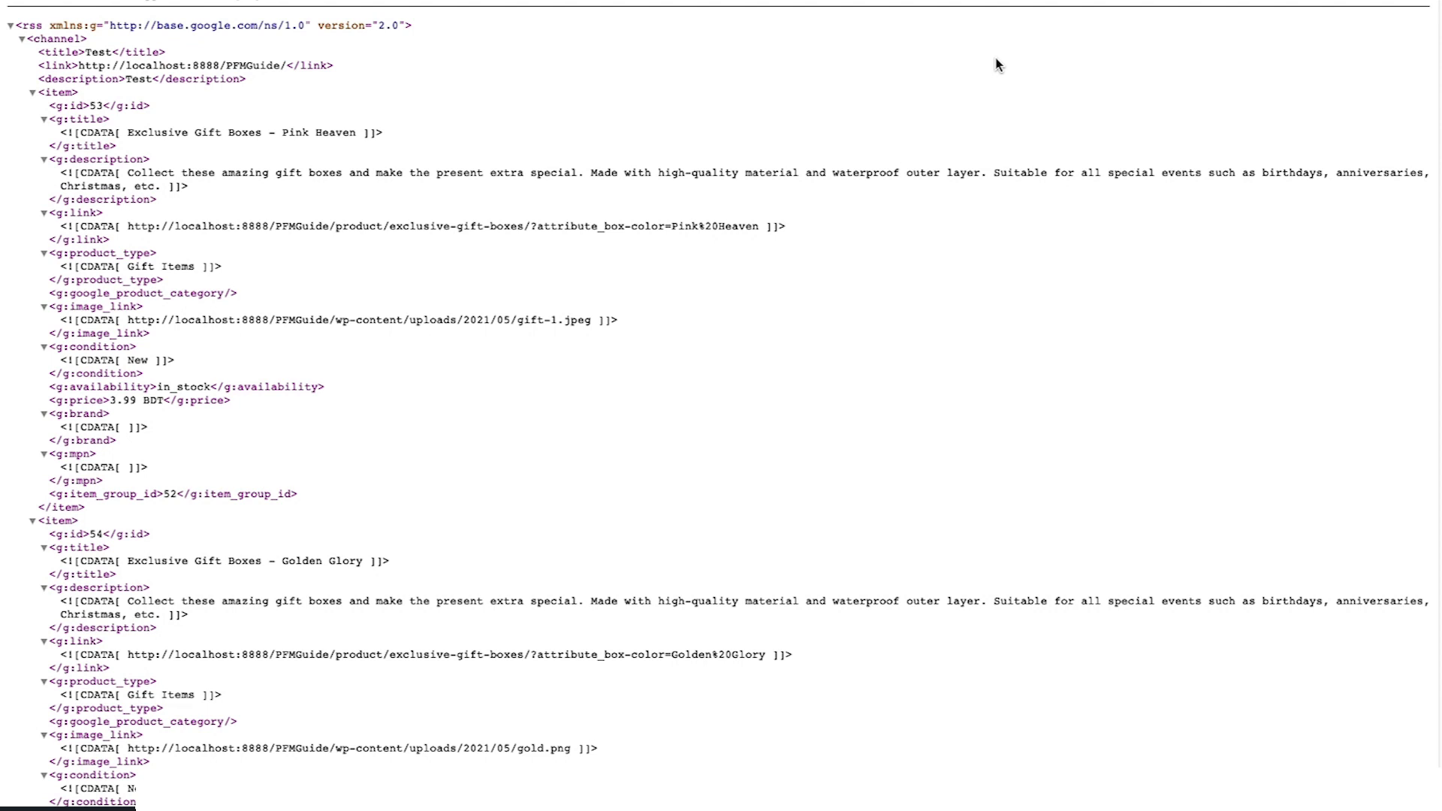
key("super+w")
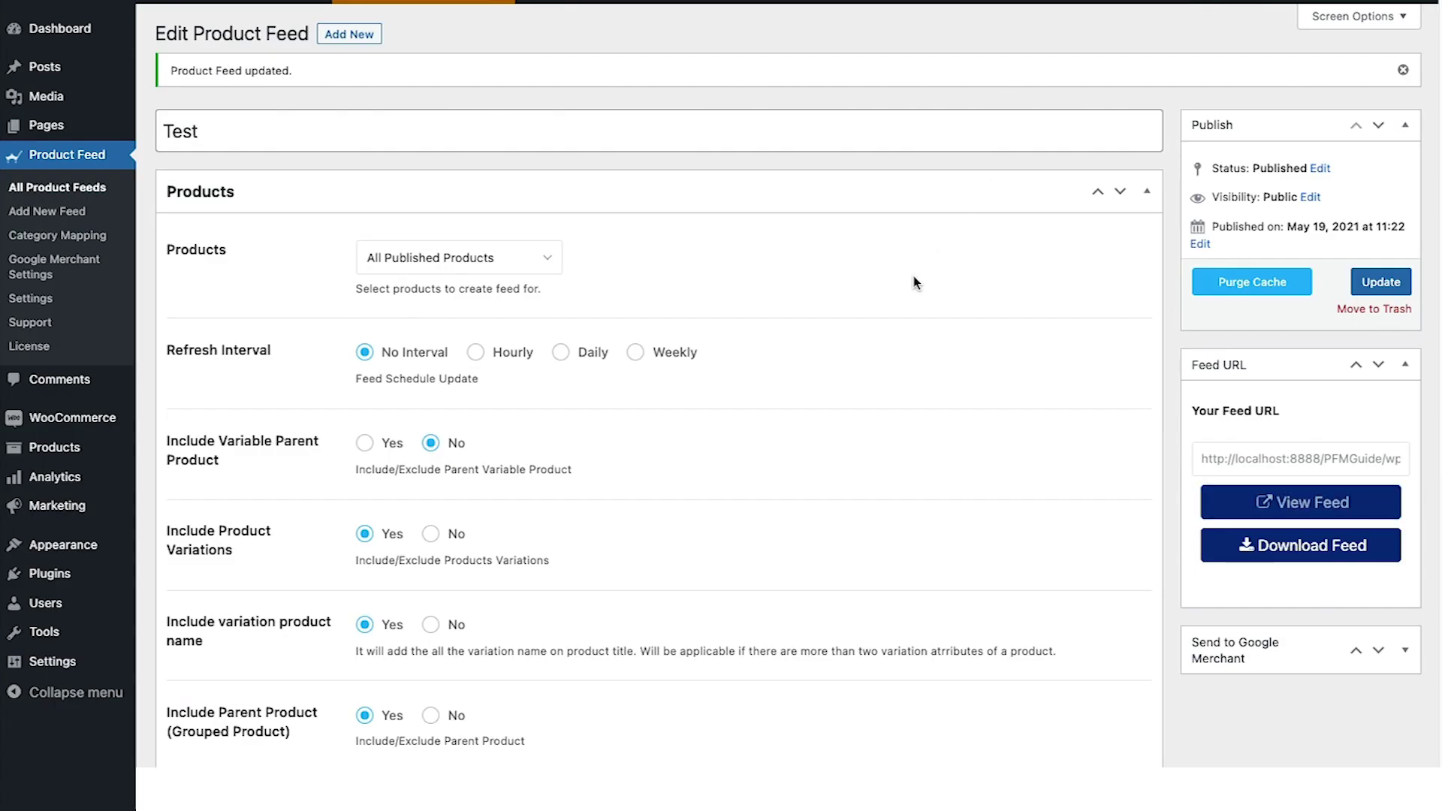